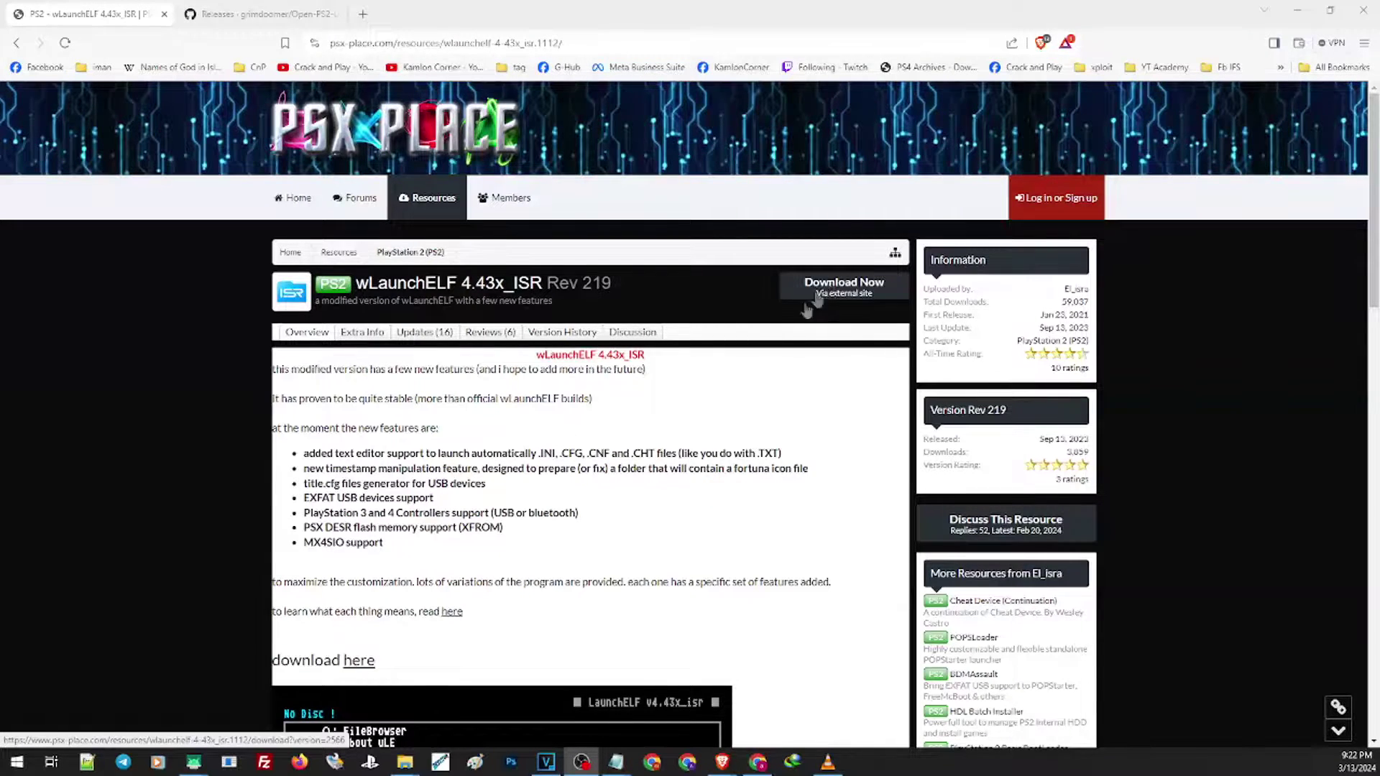
Scroll down the wLaunchELF 4.43x_ISR Rev 219 resource page on PSX Place and back up
{"action": "scroll", "coordinate": [646, 463], "scroll_direction": "down", "scroll_amount": 3}
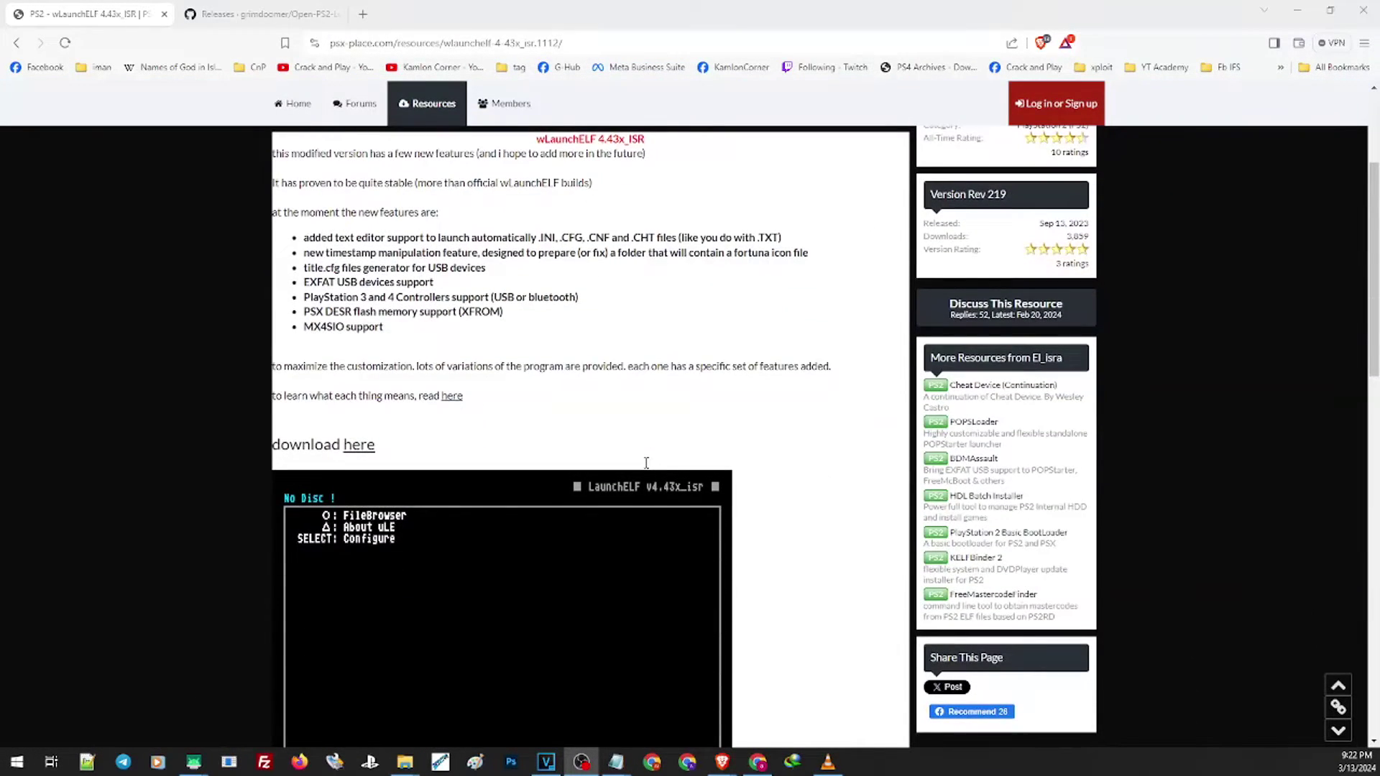
{"action": "scroll", "coordinate": [646, 463], "scroll_direction": "down", "scroll_amount": 6}
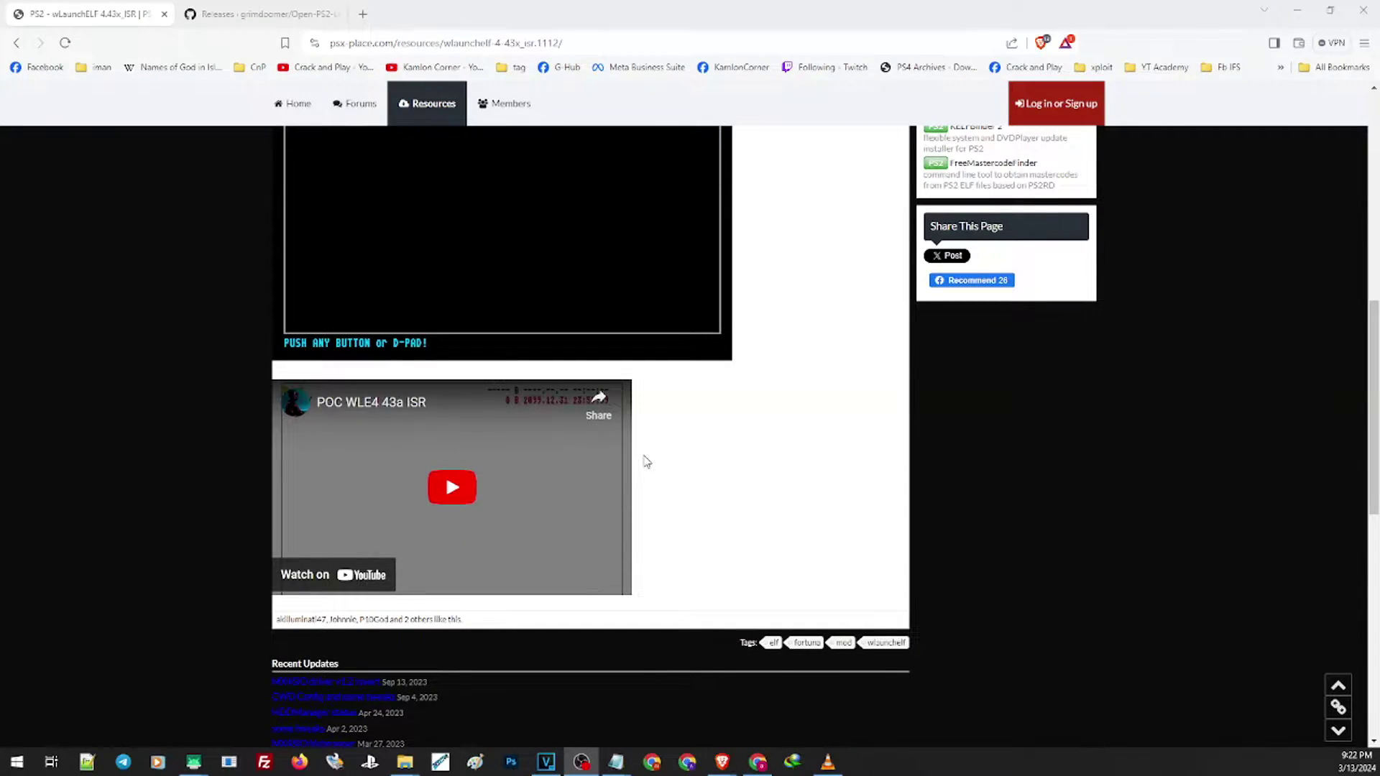
{"action": "scroll", "coordinate": [646, 463], "scroll_direction": "up", "scroll_amount": 9}
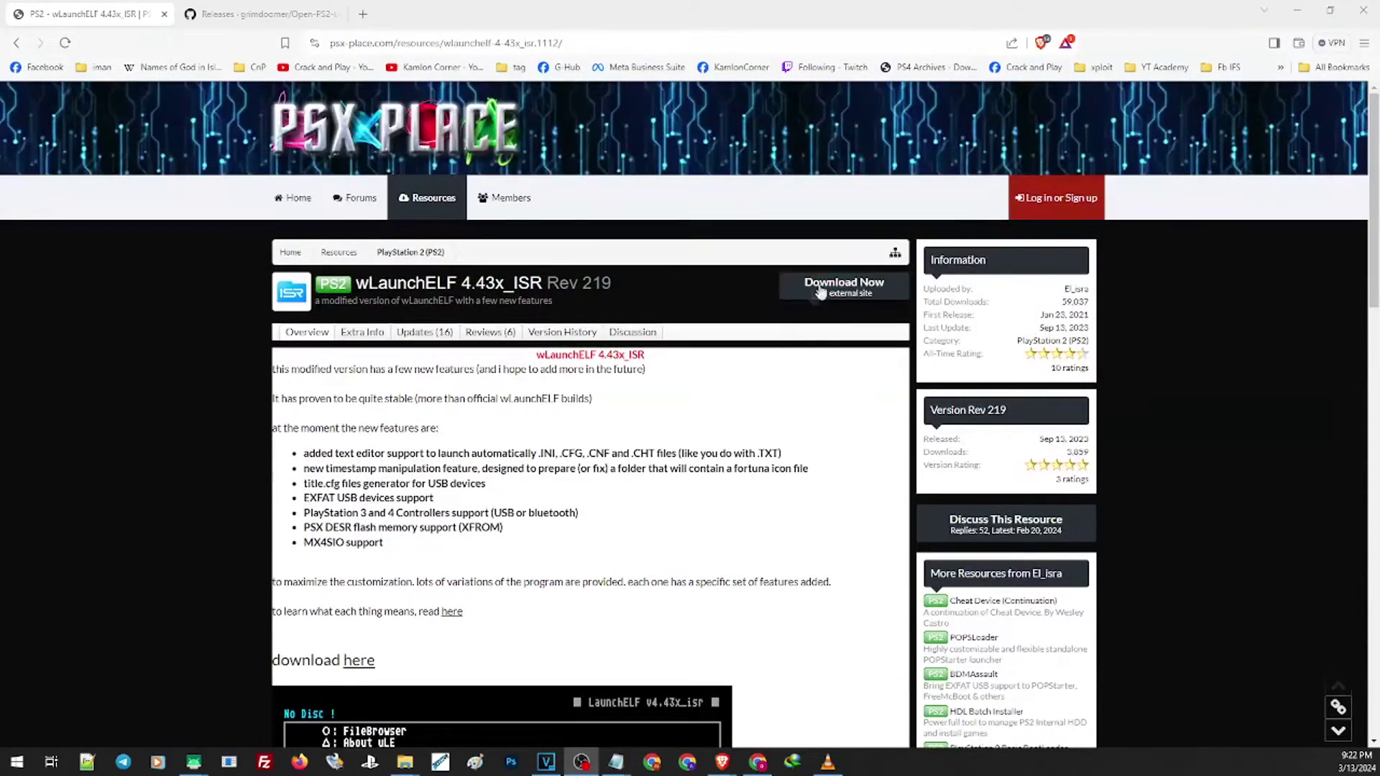
On the israpps site, download the wLaunchELF build with EXFAT, No Network, DS34 and MX4SIO enabled
{"action": "left_click", "coordinate": [833, 290]}
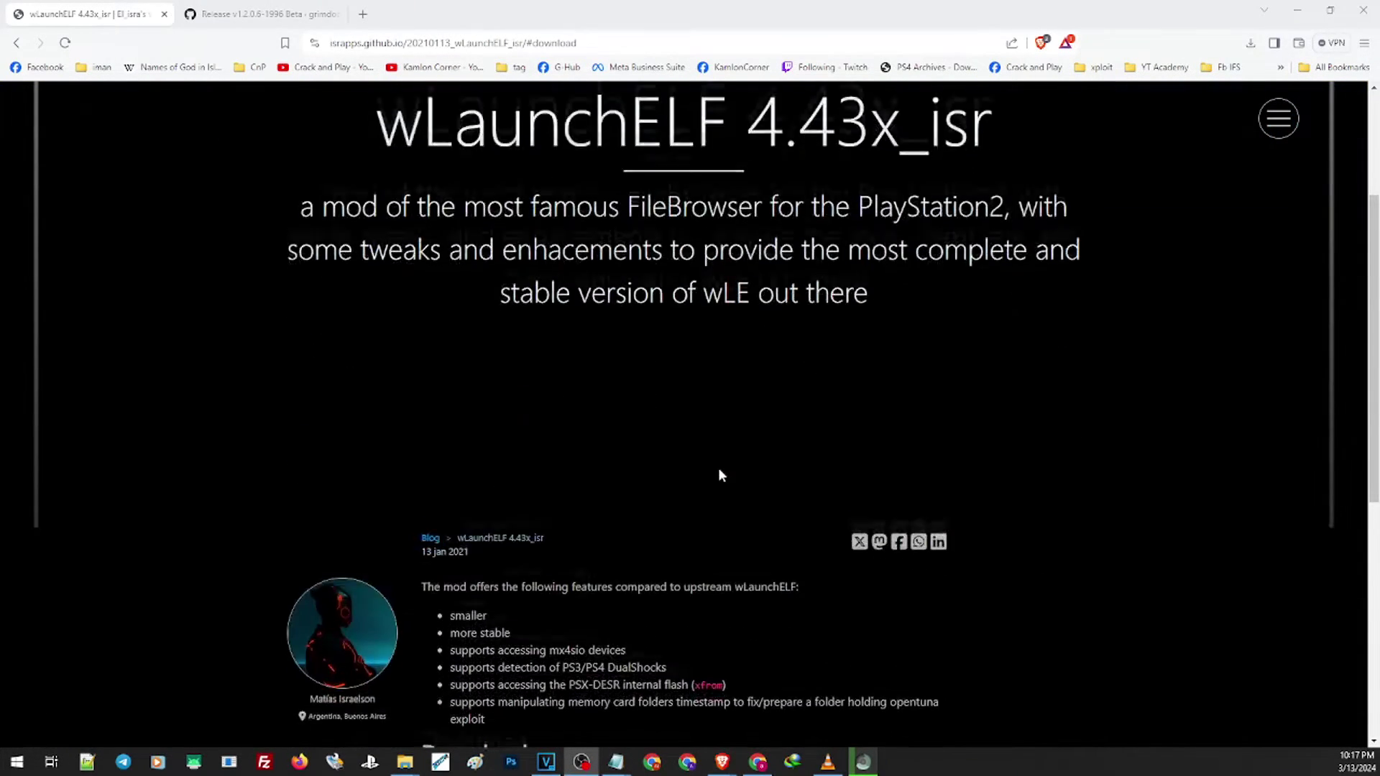
{"action": "scroll", "coordinate": [718, 468], "scroll_direction": "down", "scroll_amount": 3}
{"action": "scroll", "coordinate": [718, 468], "scroll_direction": "down", "scroll_amount": 1}
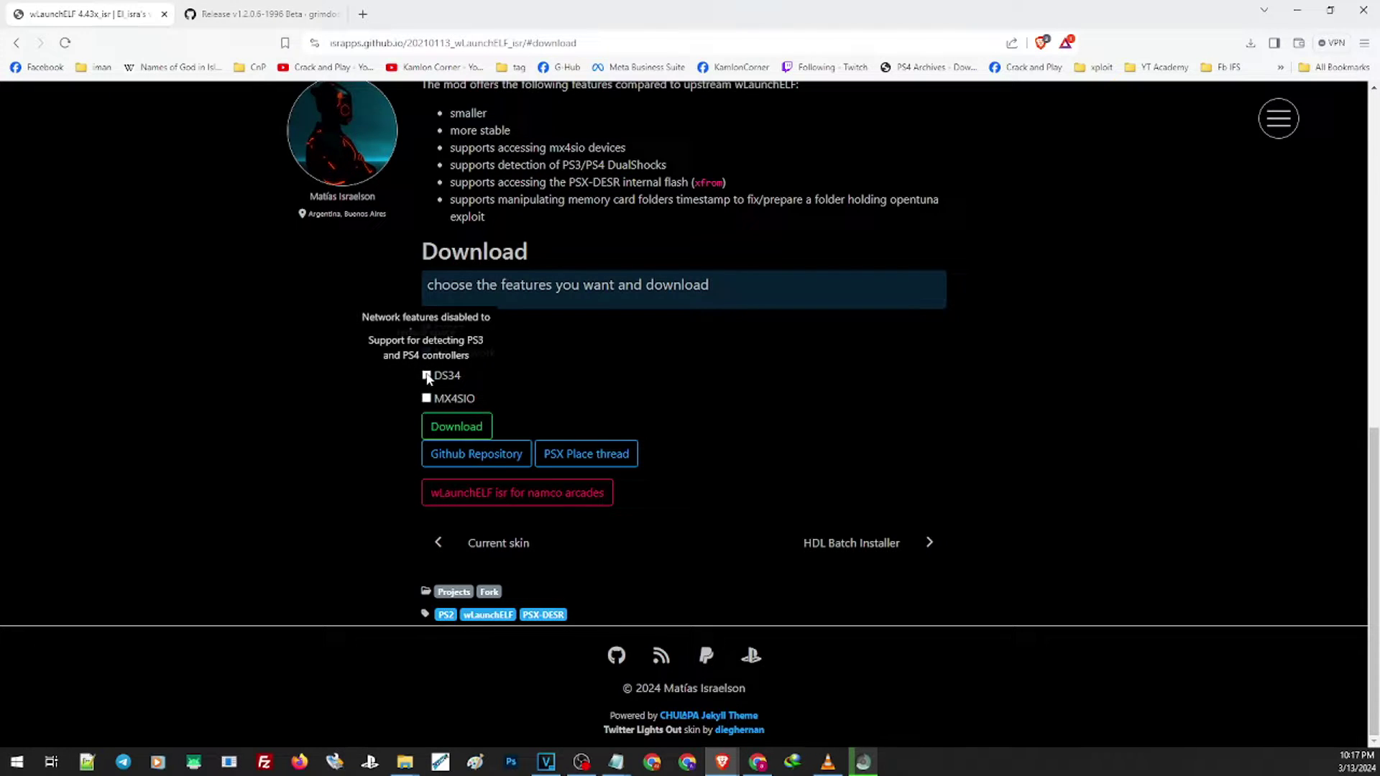
{"action": "left_click", "coordinate": [427, 375]}
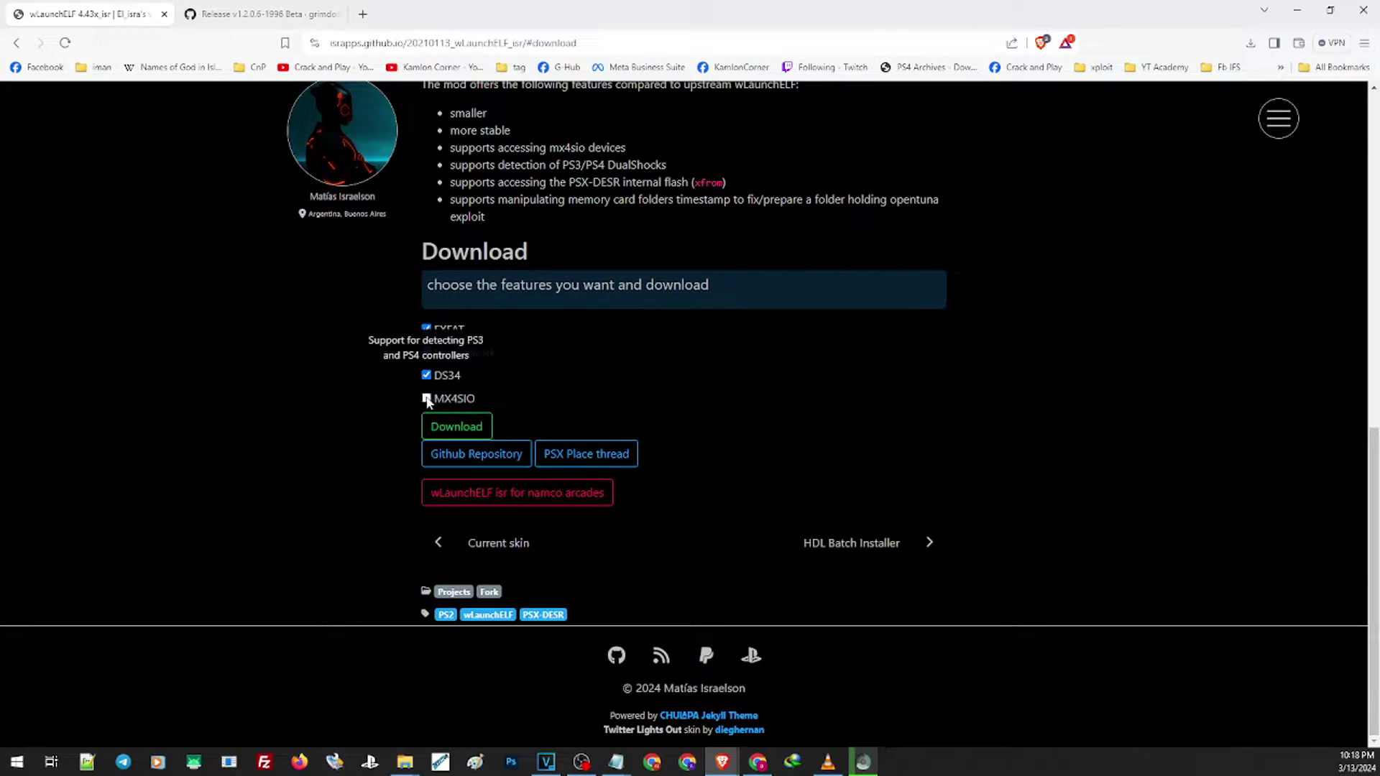
{"action": "left_click", "coordinate": [427, 398]}
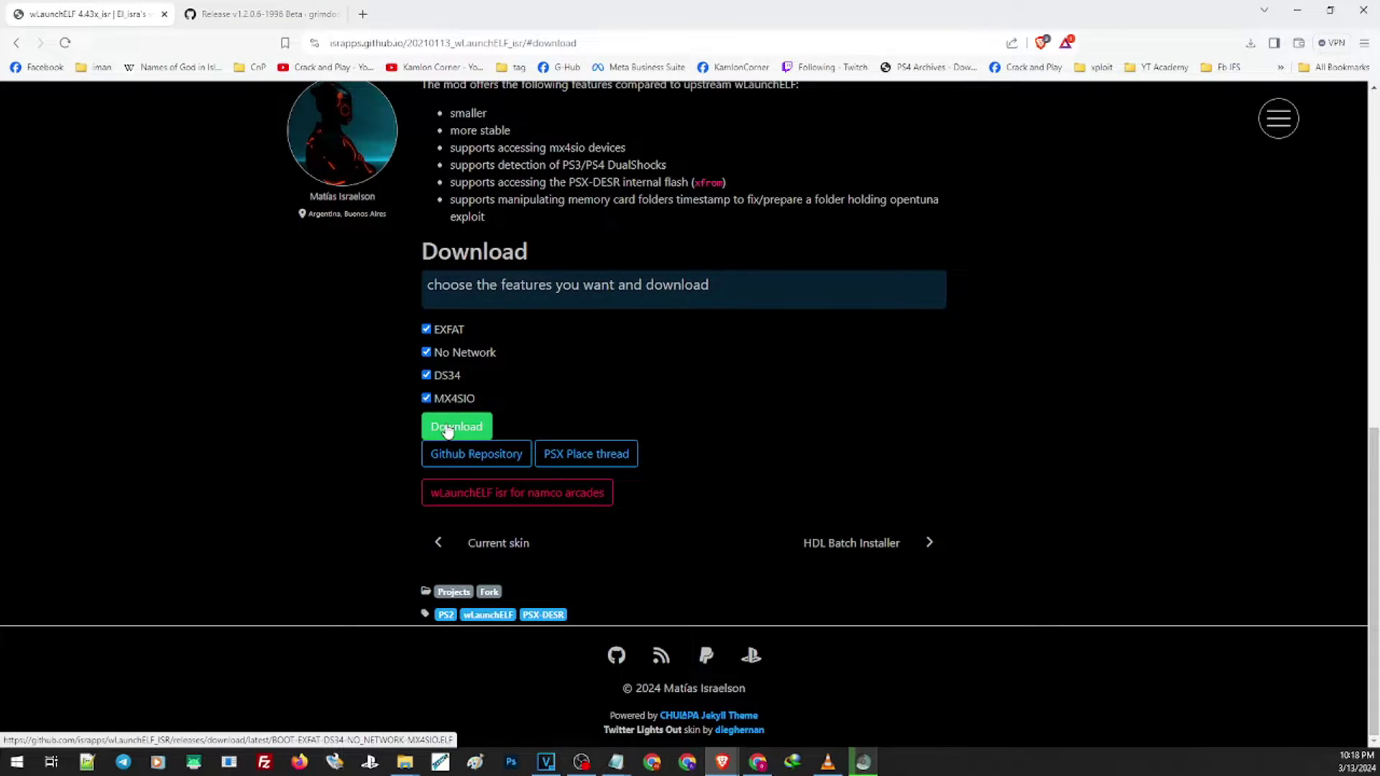
{"action": "left_click", "coordinate": [446, 430]}
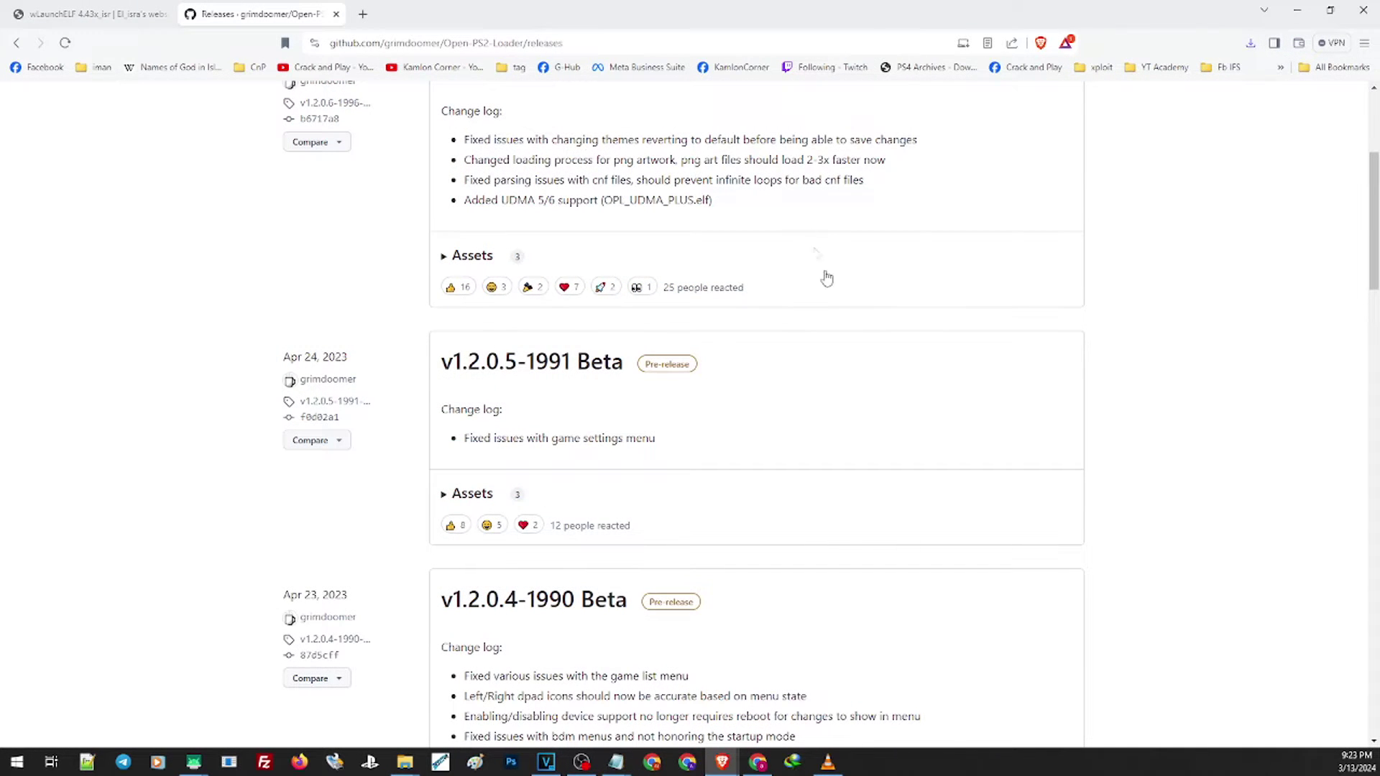
{"action": "scroll", "coordinate": [819, 323], "scroll_direction": "up", "scroll_amount": 4}
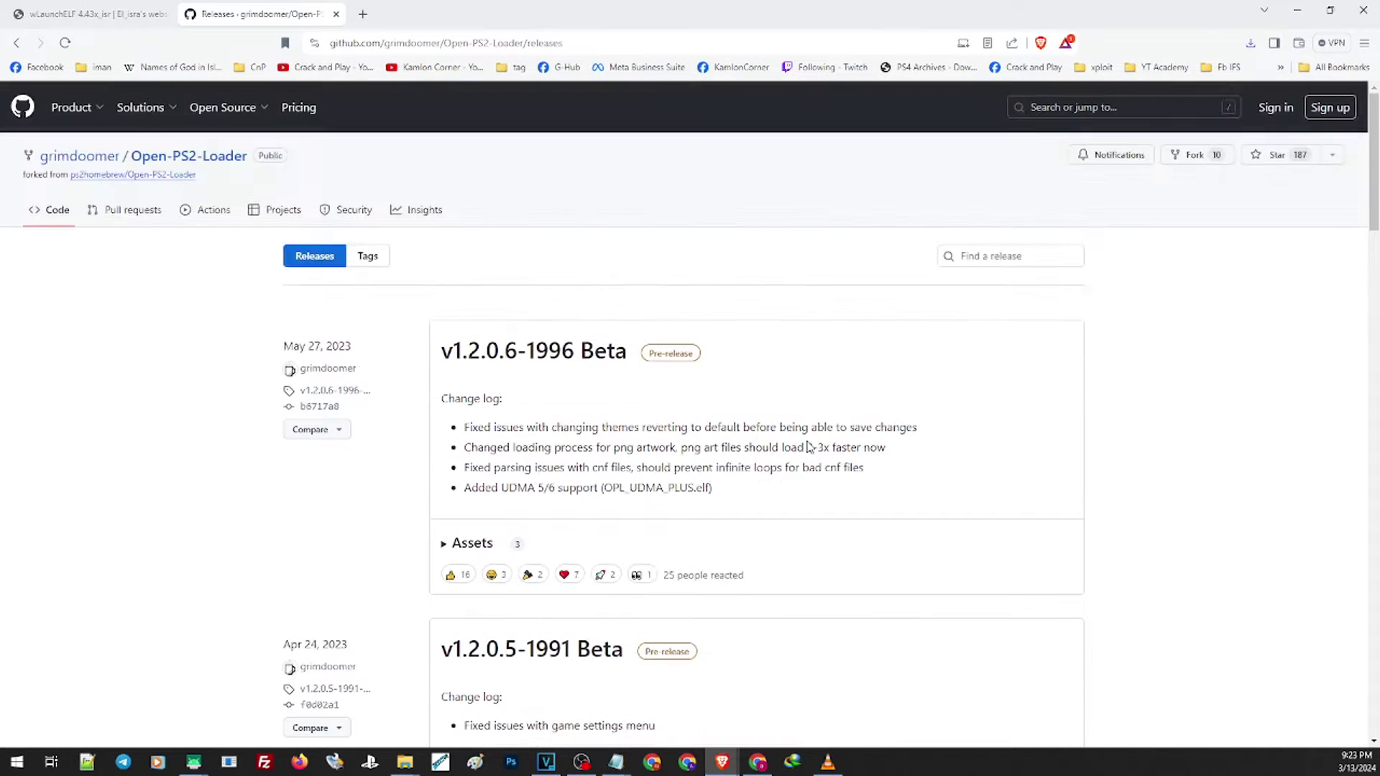
Download OPL_v1.2.0.6-1996.zip from the v1.2.0.6-1996 Beta release assets
{"action": "left_click", "coordinate": [519, 359]}
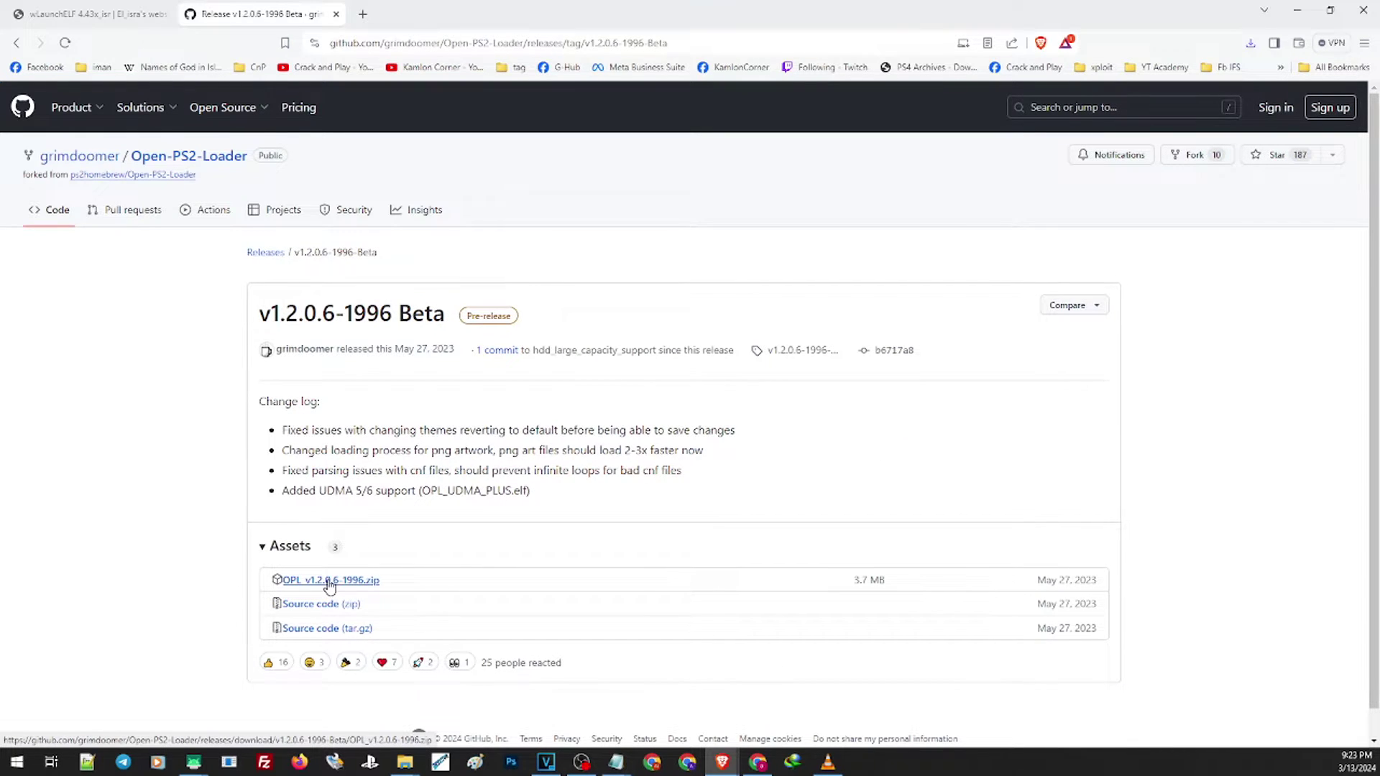
{"action": "left_click", "coordinate": [330, 584]}
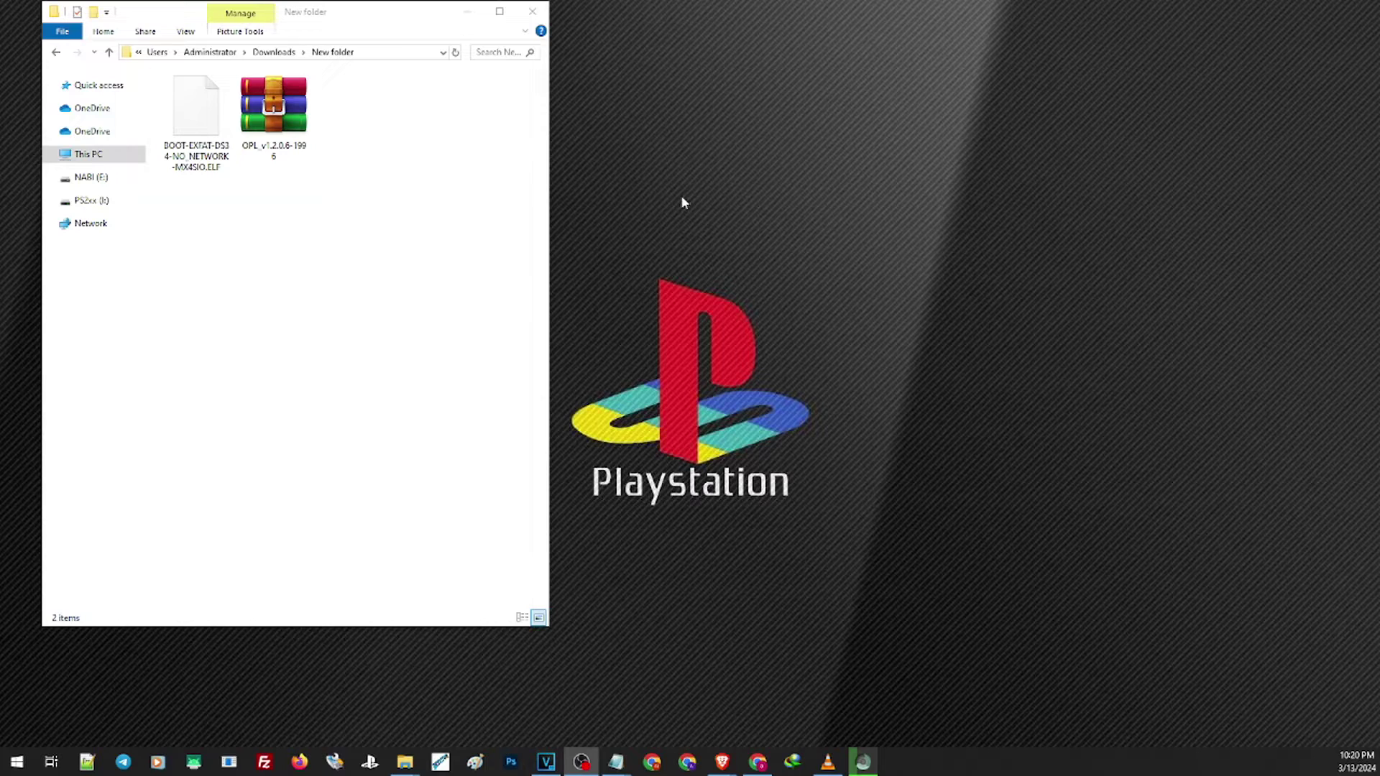
Extract the OPL zip in place with 7-Zip Extract Here, then select the BOOT-EXFAT ELF
{"action": "right_click", "coordinate": [278, 112]}
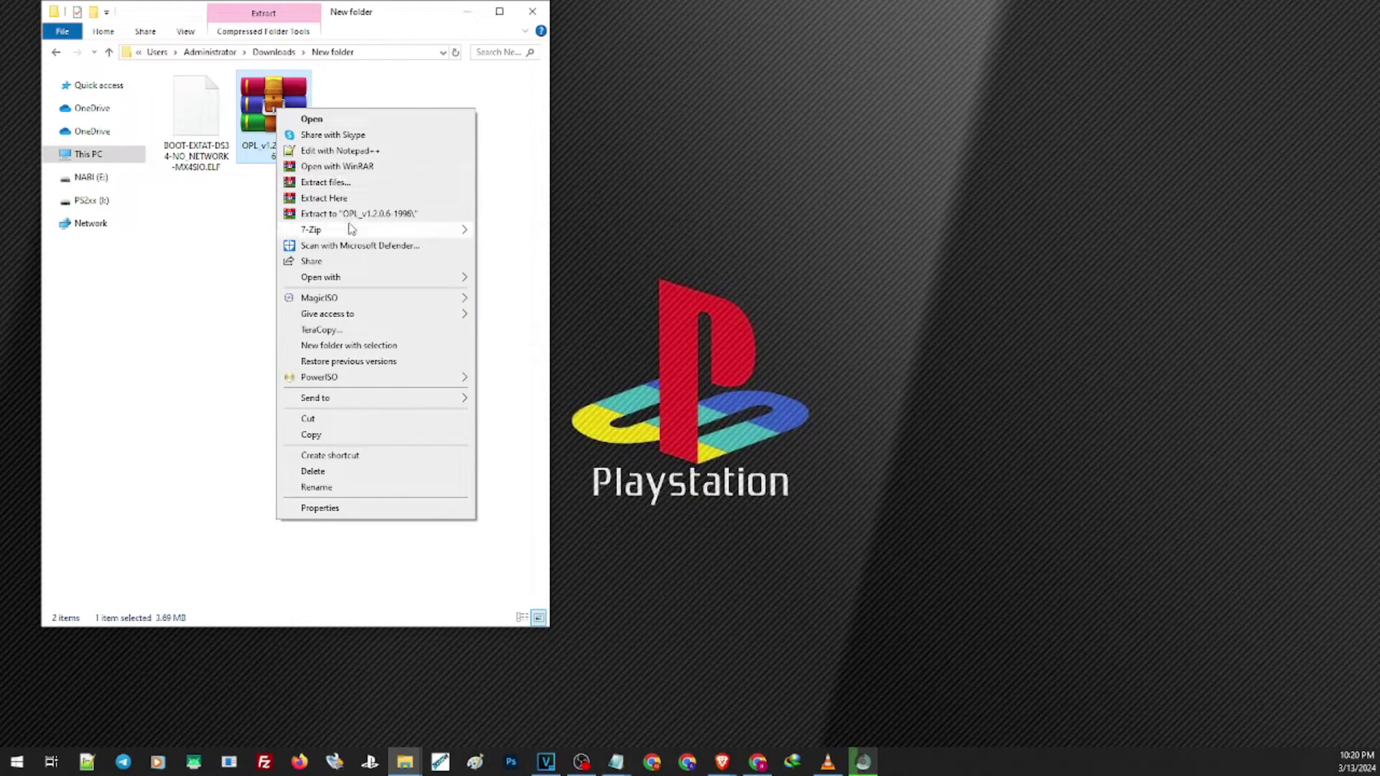
{"action": "mouse_move", "coordinate": [351, 228]}
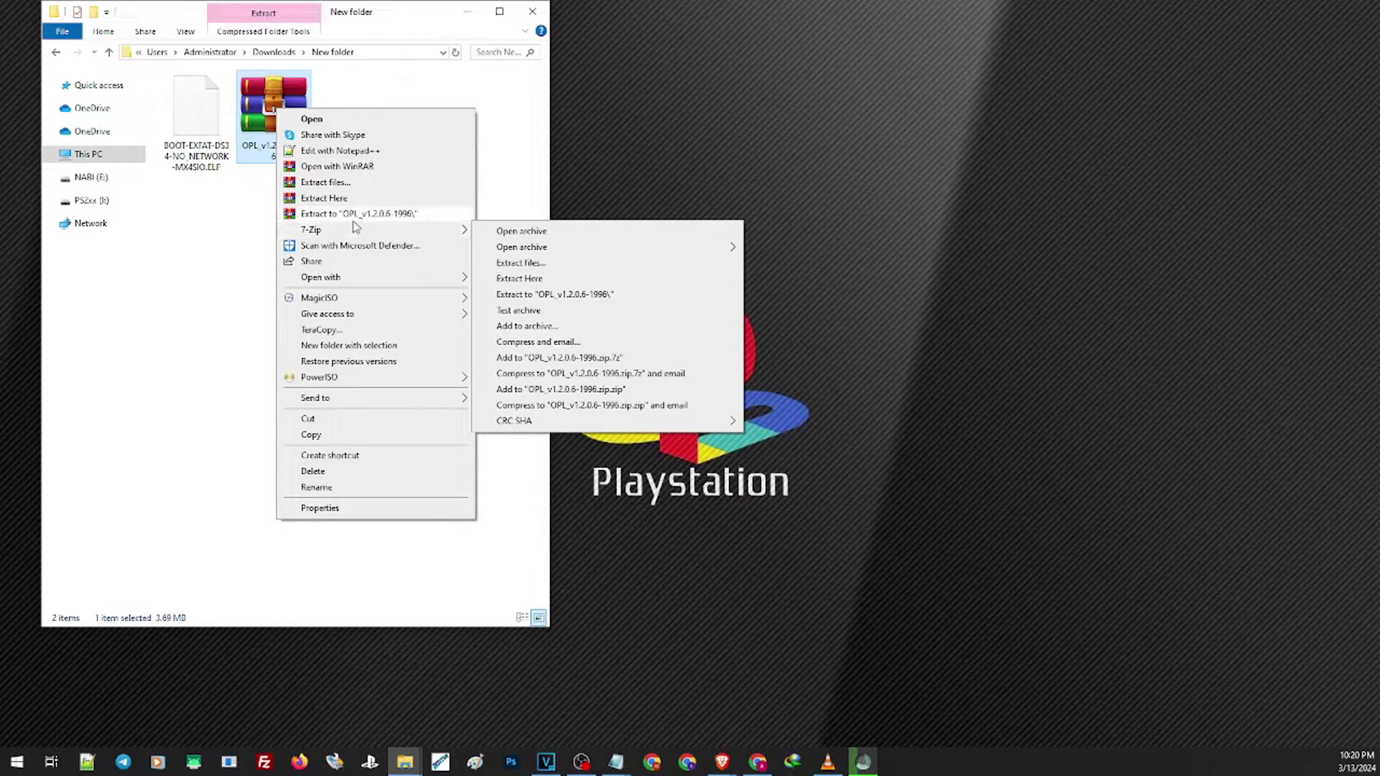
{"action": "left_click", "coordinate": [493, 279]}
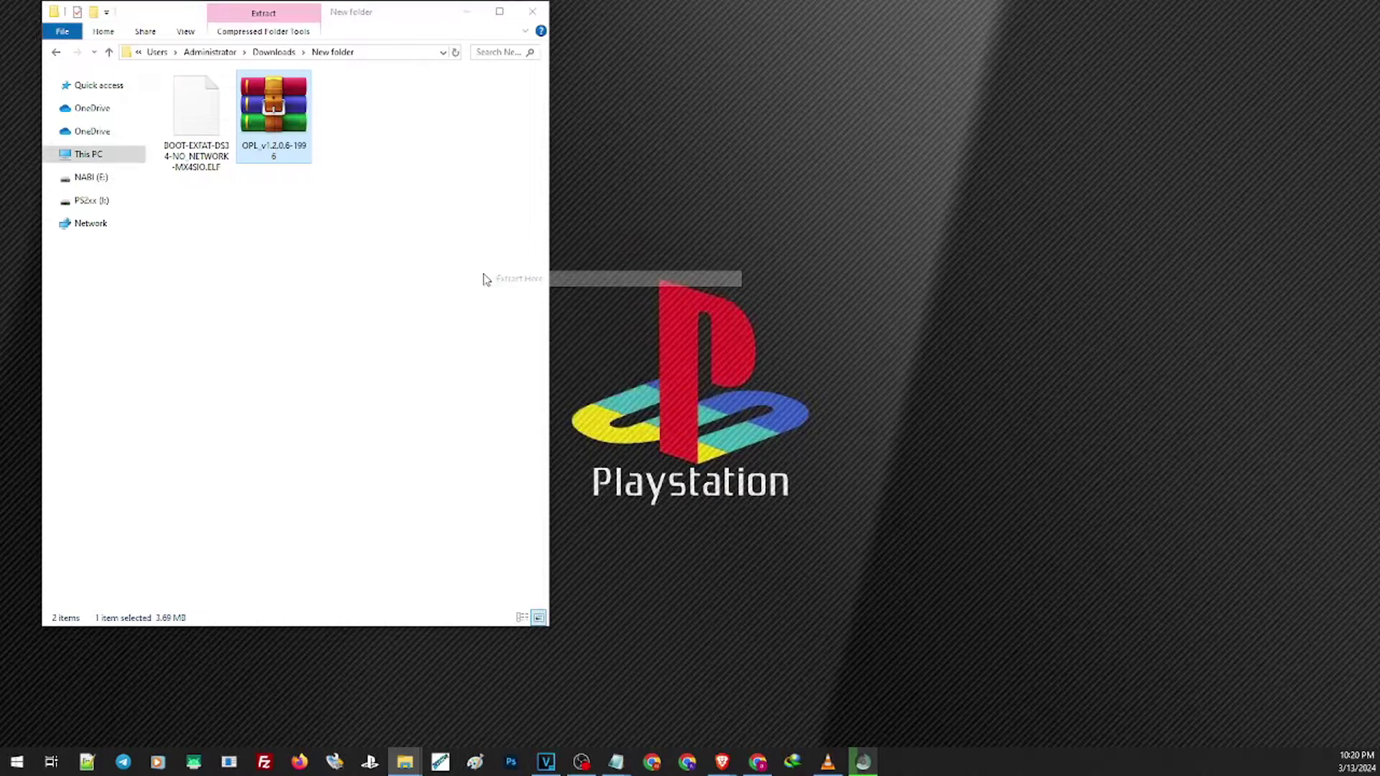
{"action": "left_click", "coordinate": [360, 167]}
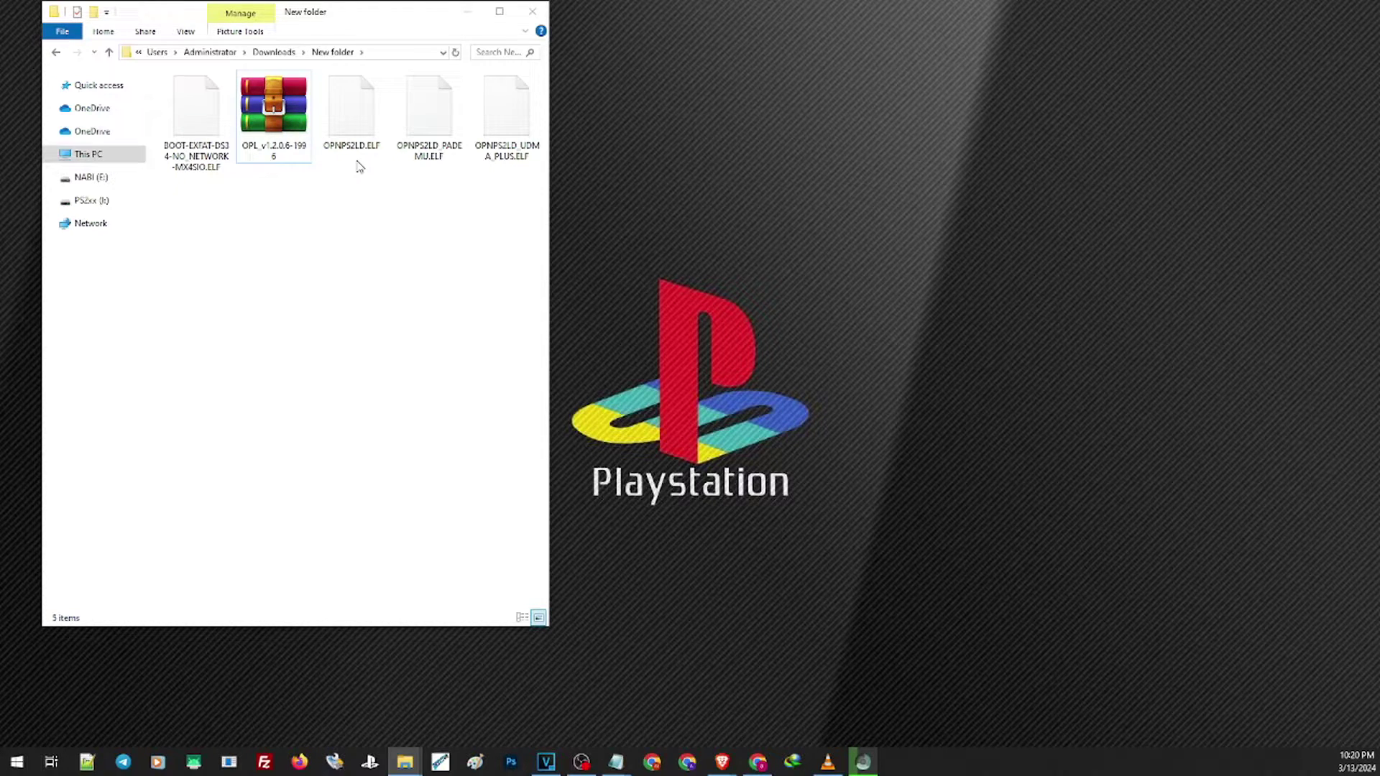
{"action": "left_click", "coordinate": [208, 162]}
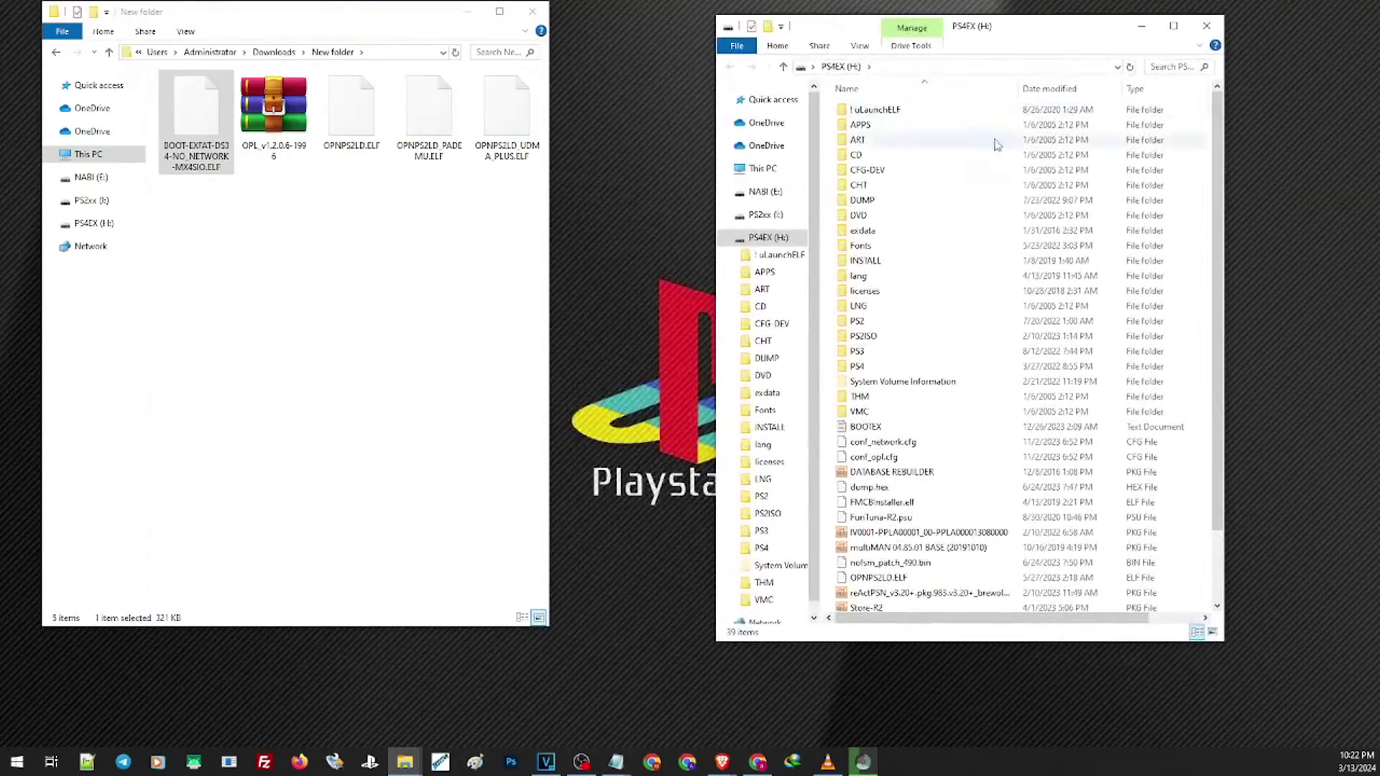
Check in Properties that the PS4EX (H:) drive is formatted FAT32
{"action": "right_click", "coordinate": [777, 247]}
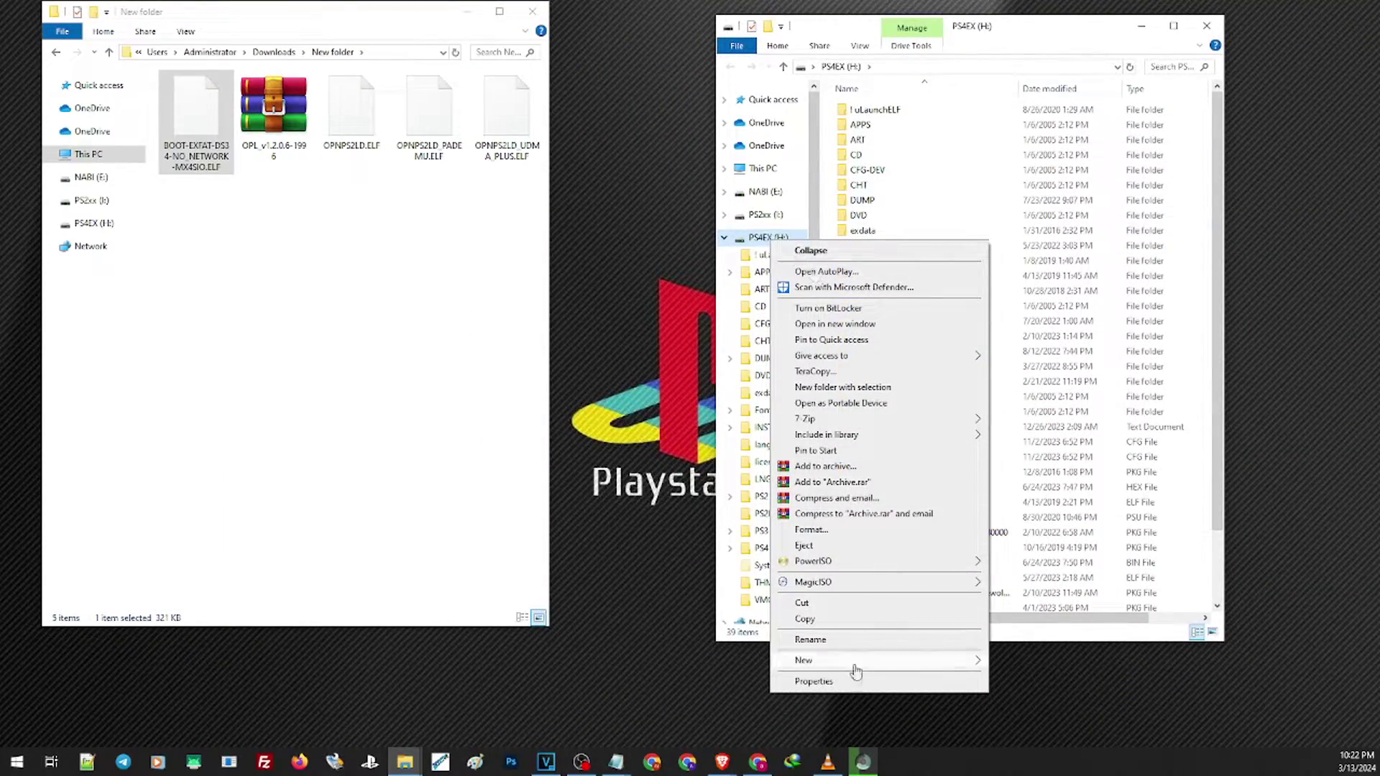
{"action": "left_click", "coordinate": [814, 682]}
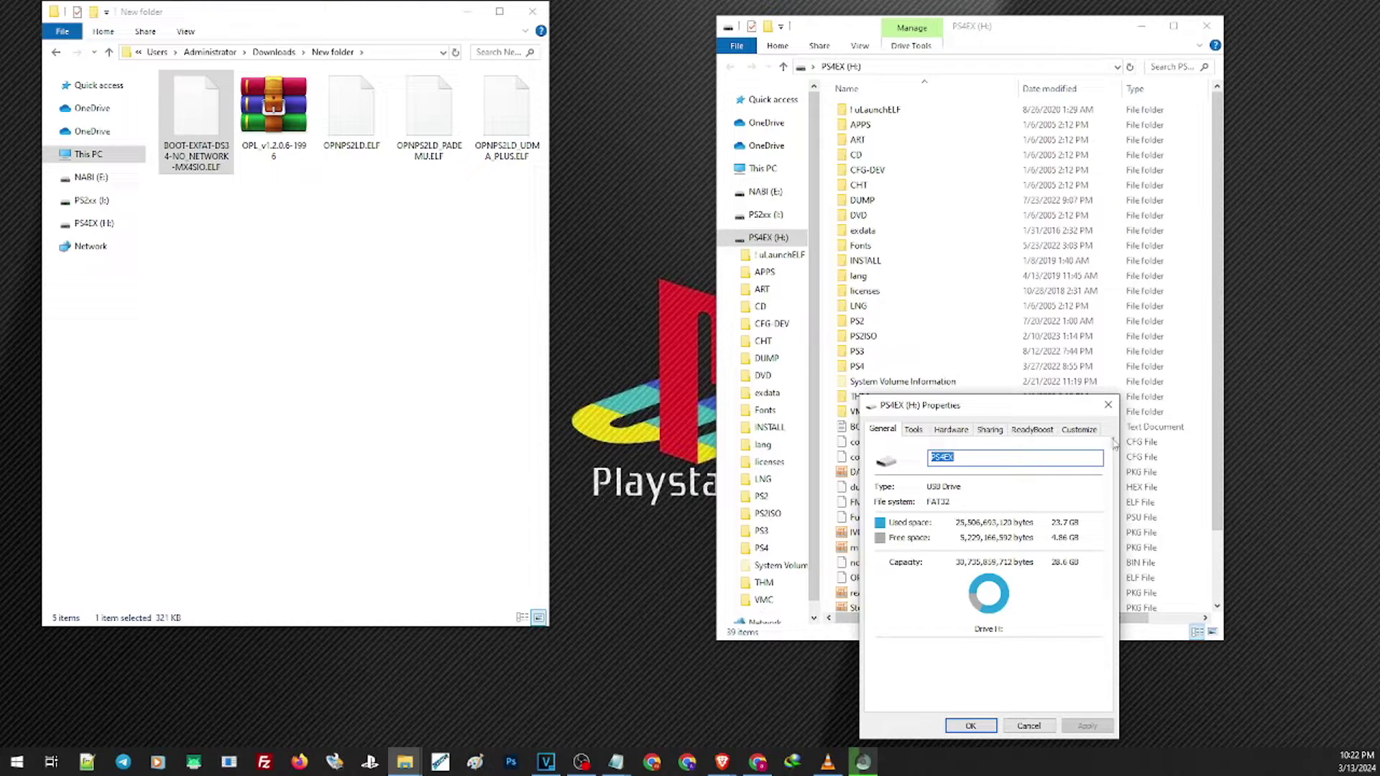
{"action": "left_click", "coordinate": [1109, 406]}
Copy the BOOT-EXFAT ELF and OPNPS2LD.ELF into H:\INSTALL\BOOT, overwriting the old OPNPS2LD.ELF
{"action": "left_click", "coordinate": [892, 261]}
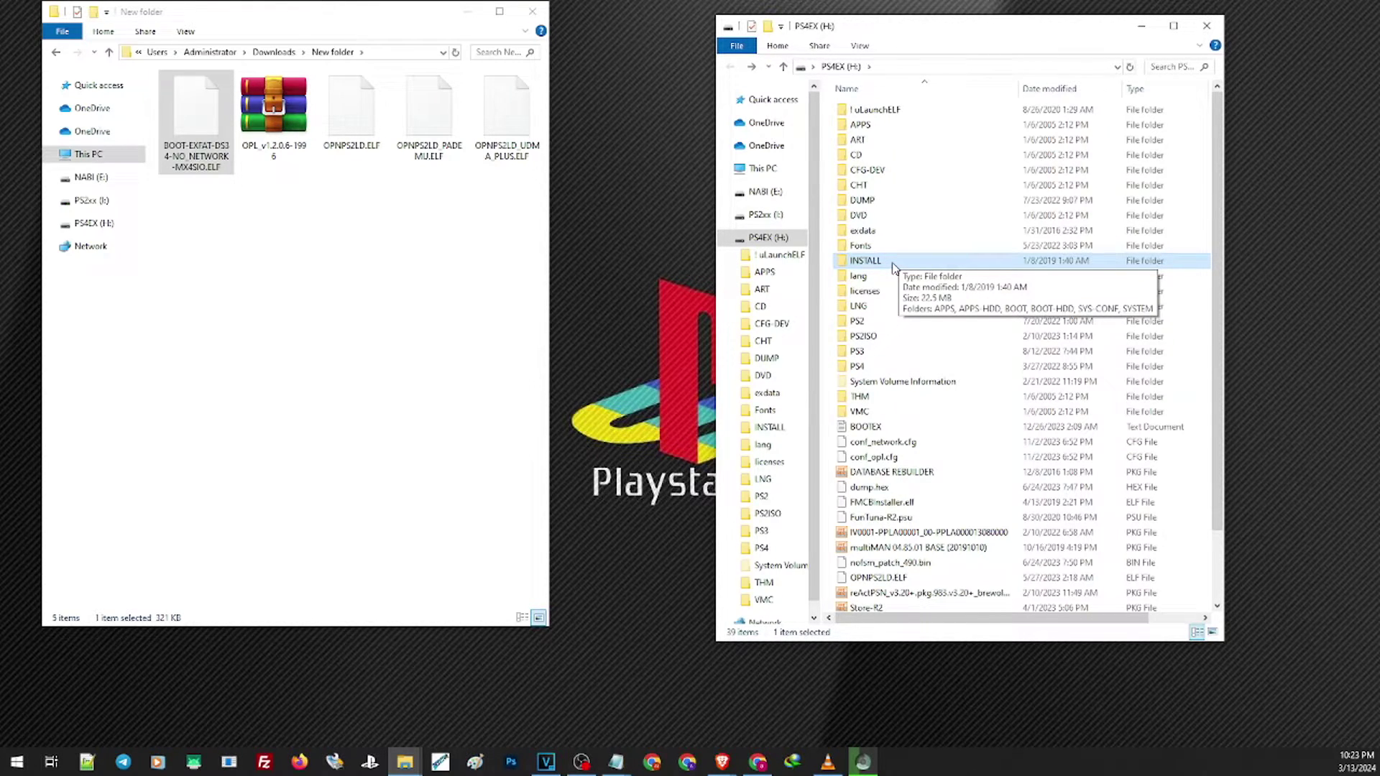
{"action": "double_click", "coordinate": [893, 266]}
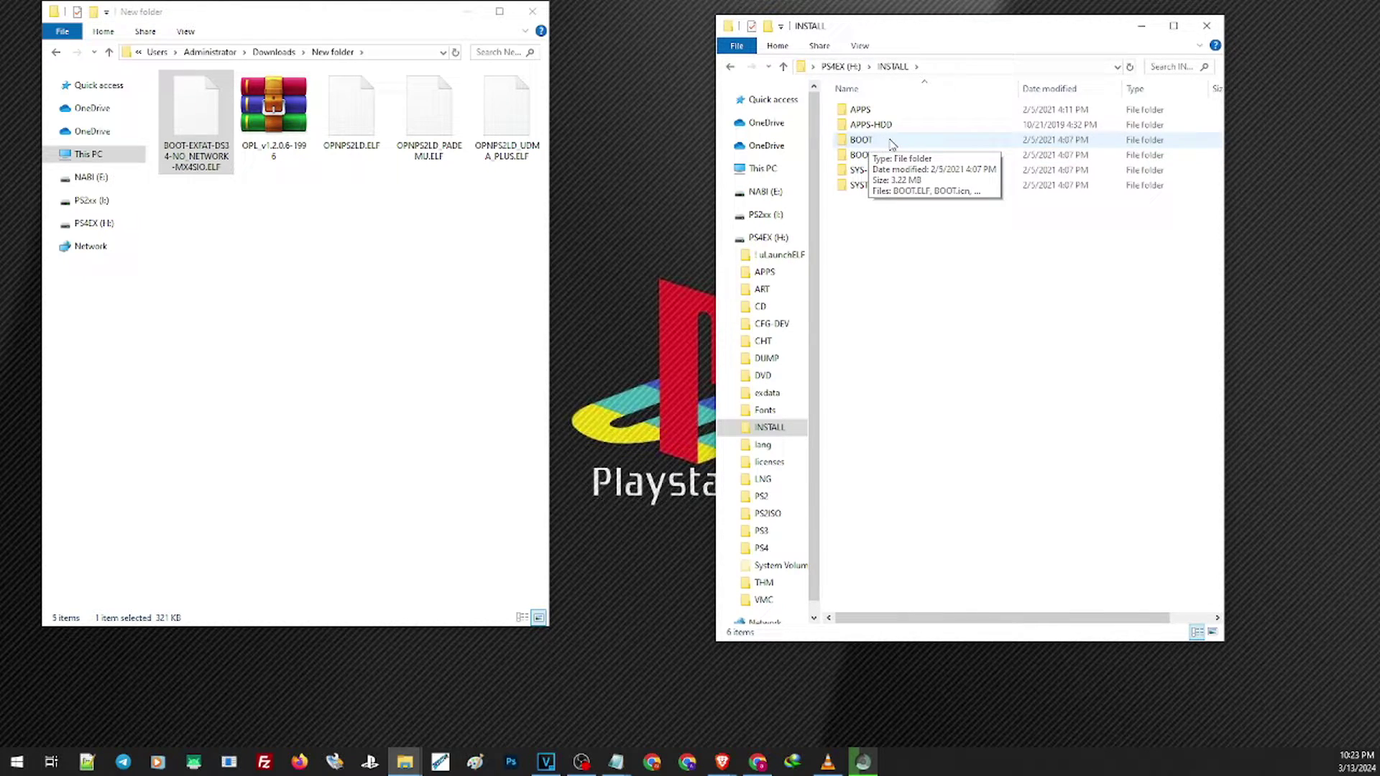
{"action": "double_click", "coordinate": [861, 140]}
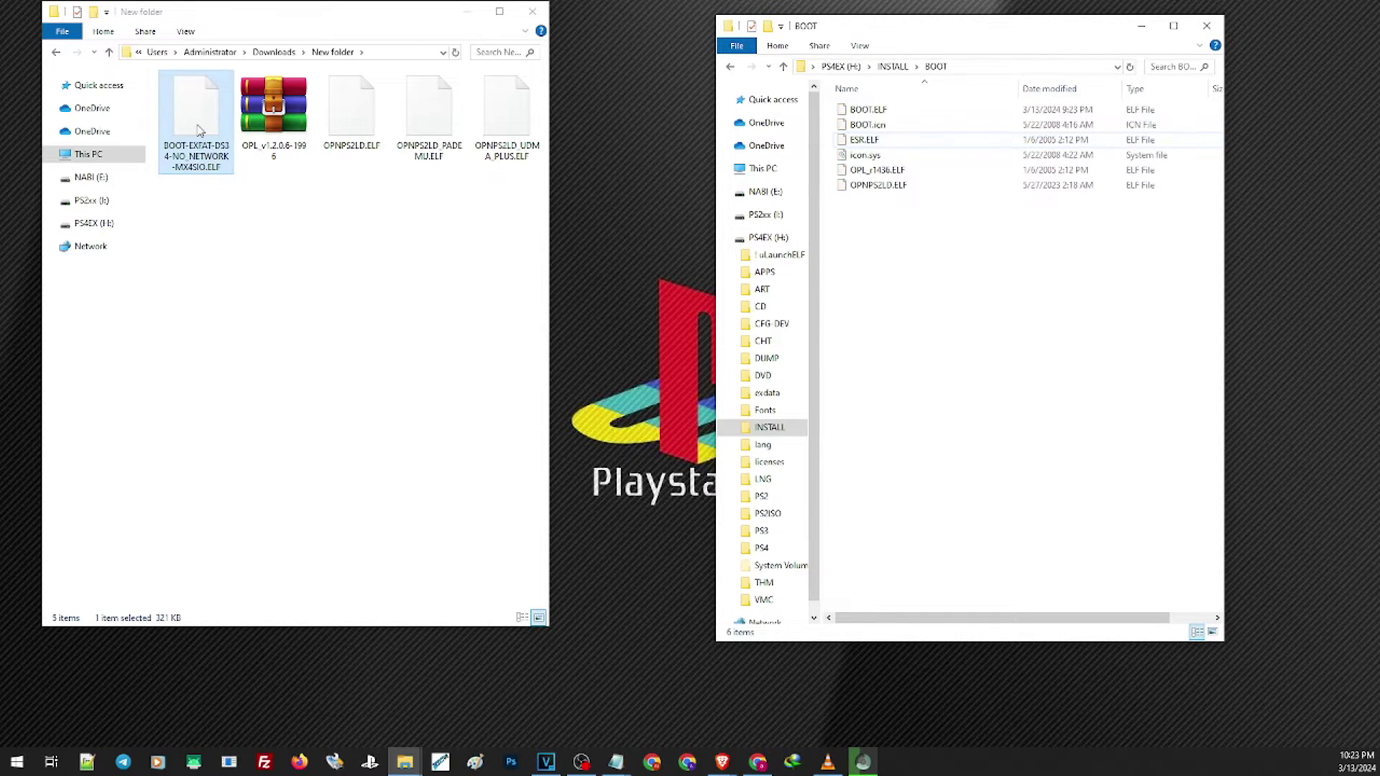
{"action": "left_click_drag", "start_coordinate": [195, 115], "coordinate": [927, 300]}
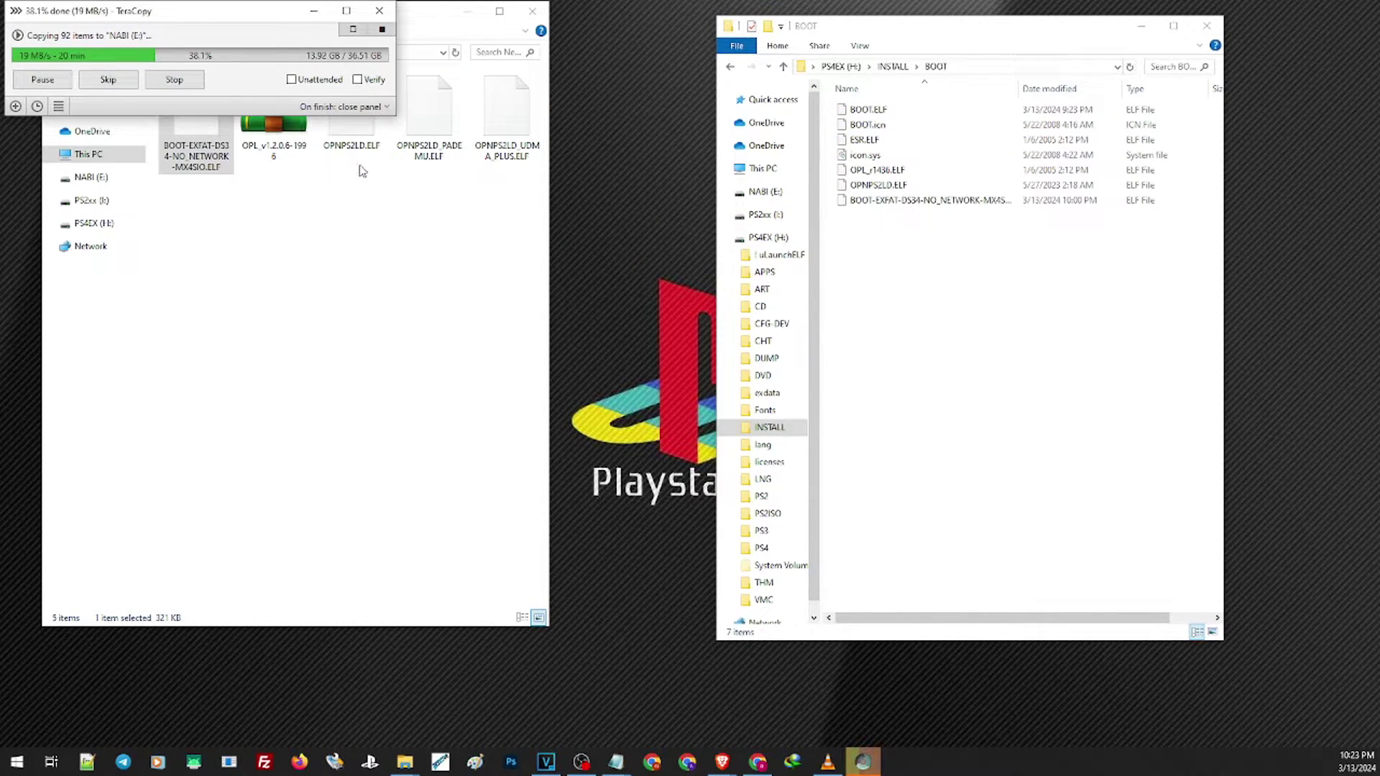
{"action": "left_click_drag", "start_coordinate": [354, 150], "coordinate": [936, 295]}
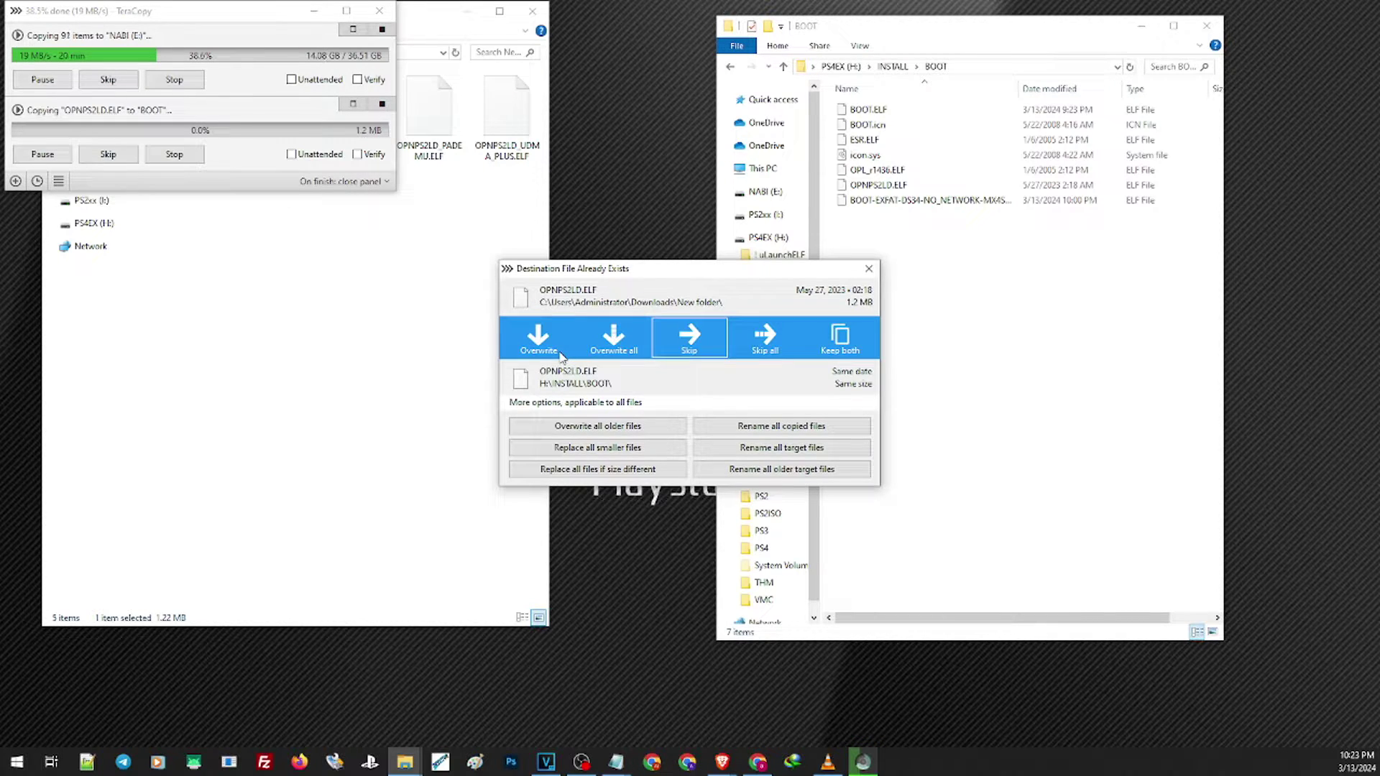
{"action": "left_click", "coordinate": [562, 354]}
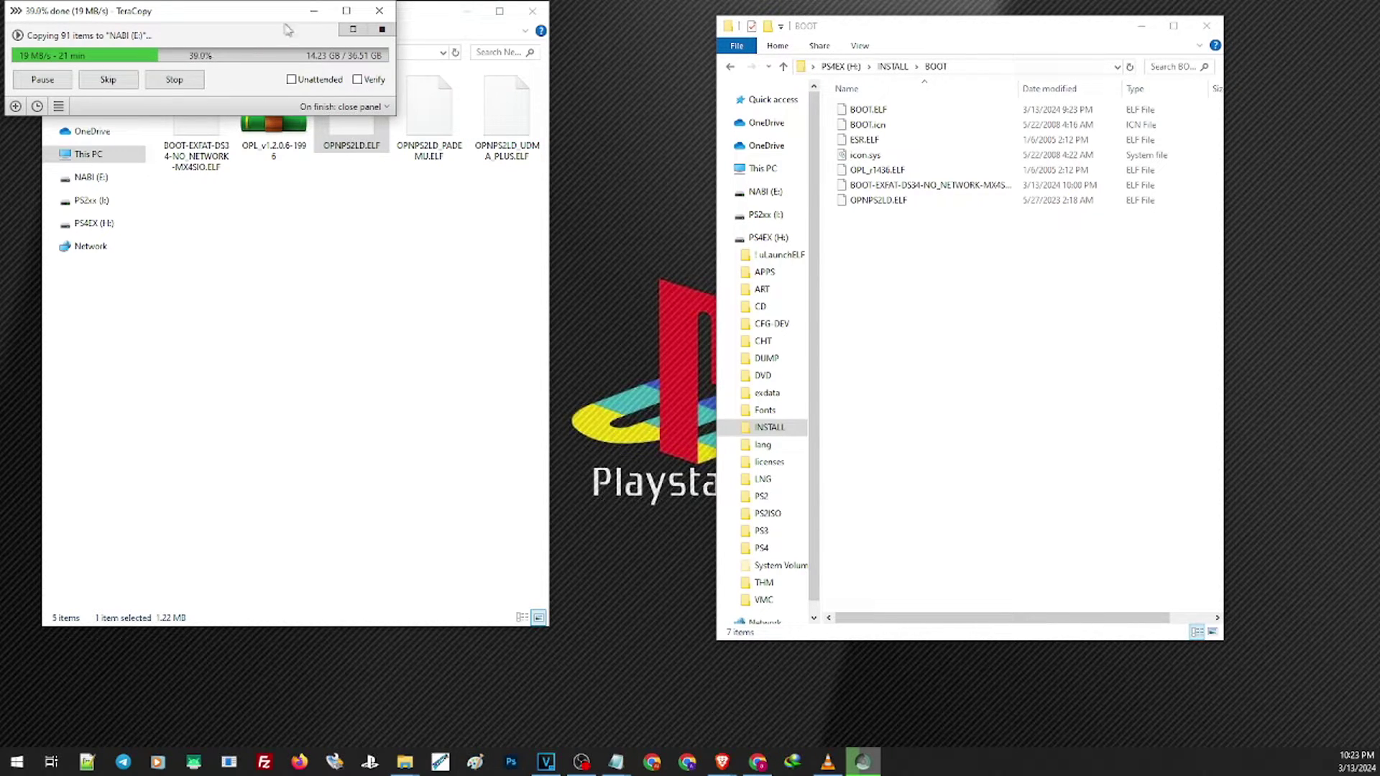
{"action": "left_click", "coordinate": [313, 12]}
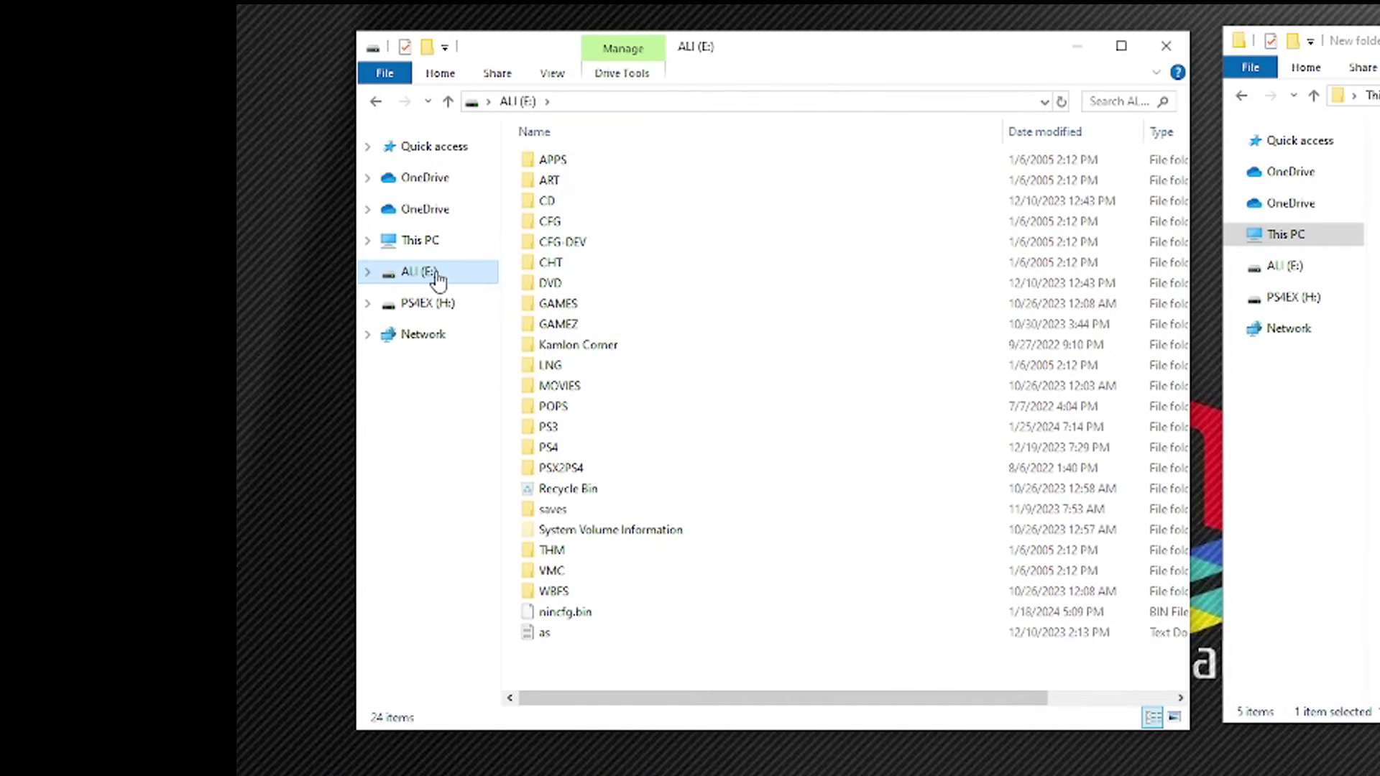
Quick-format ALI (E:) as exFAT with Default allocation unit size, confirming the data erase
{"action": "right_click", "coordinate": [437, 279]}
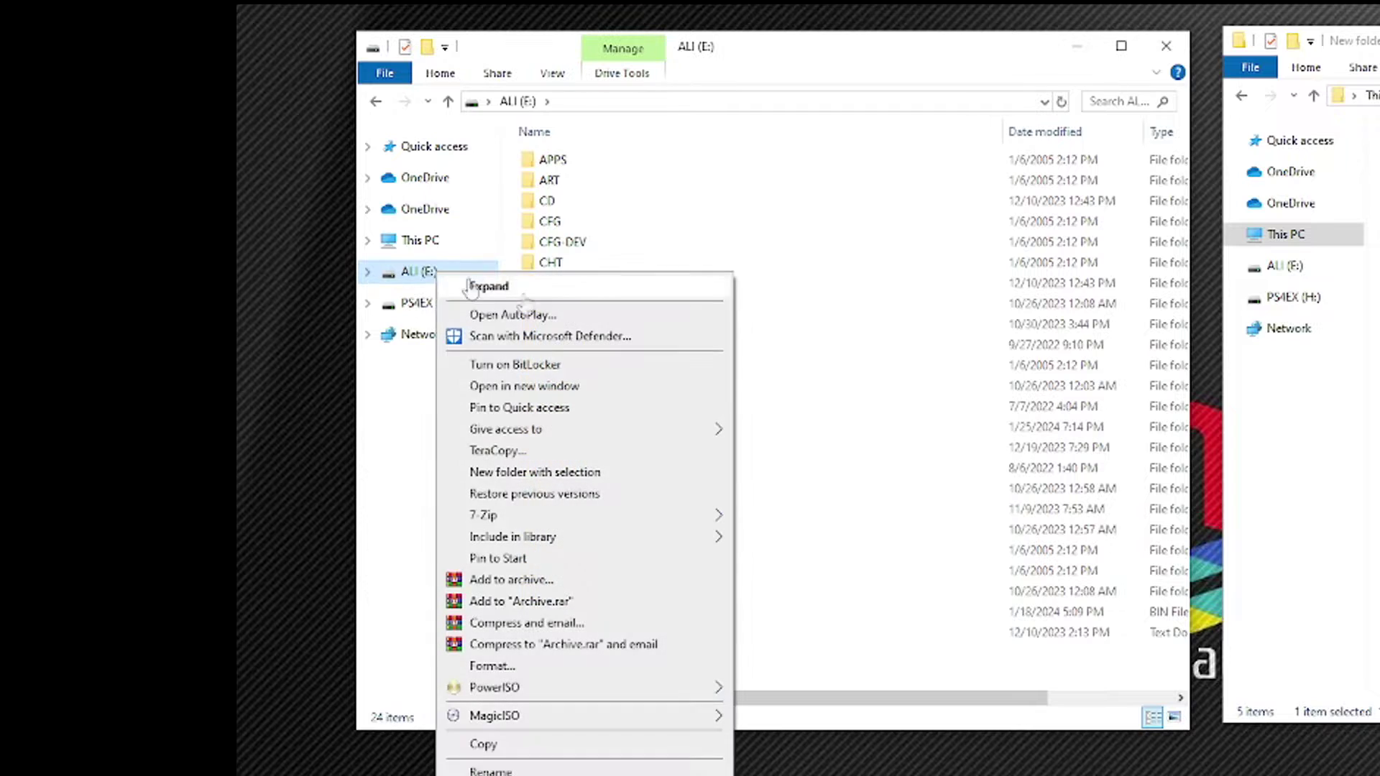
{"action": "left_click", "coordinate": [560, 668]}
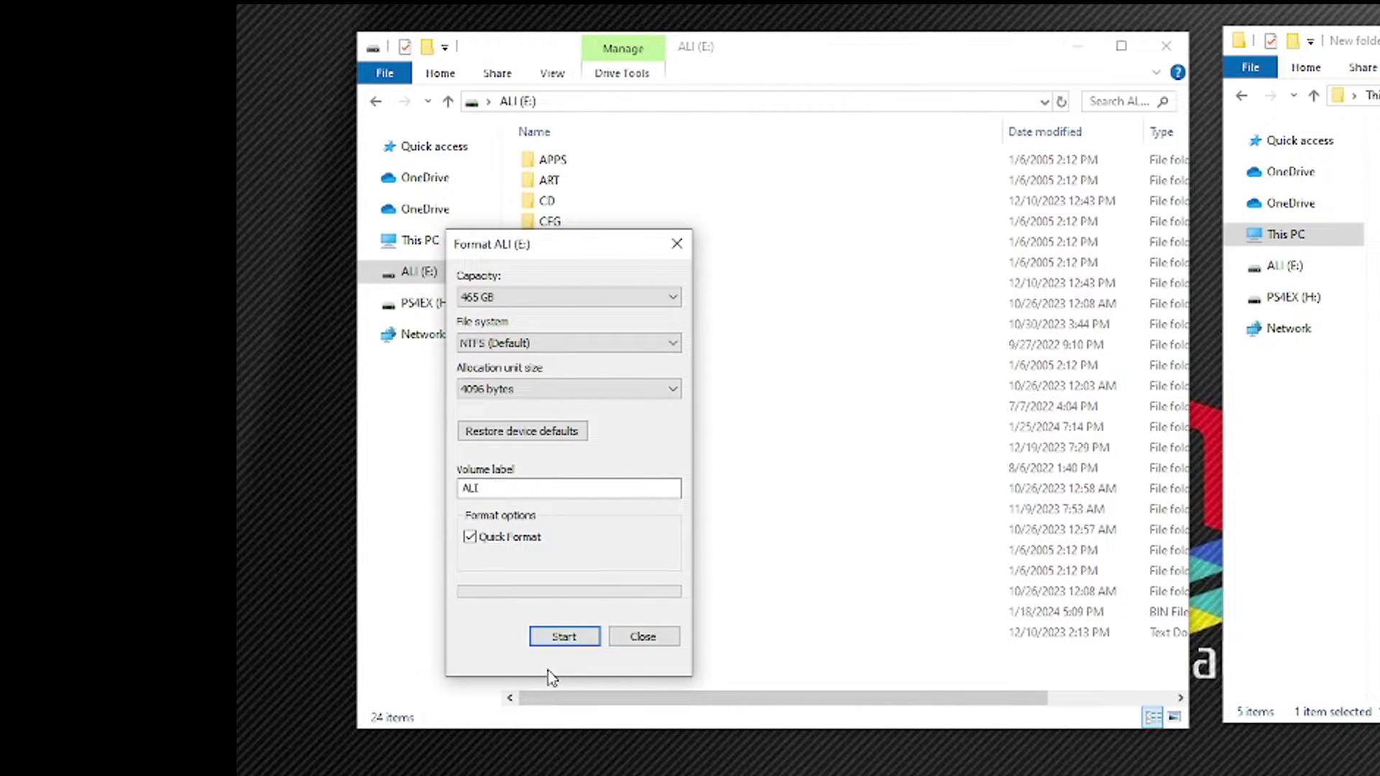
{"action": "left_click", "coordinate": [535, 343]}
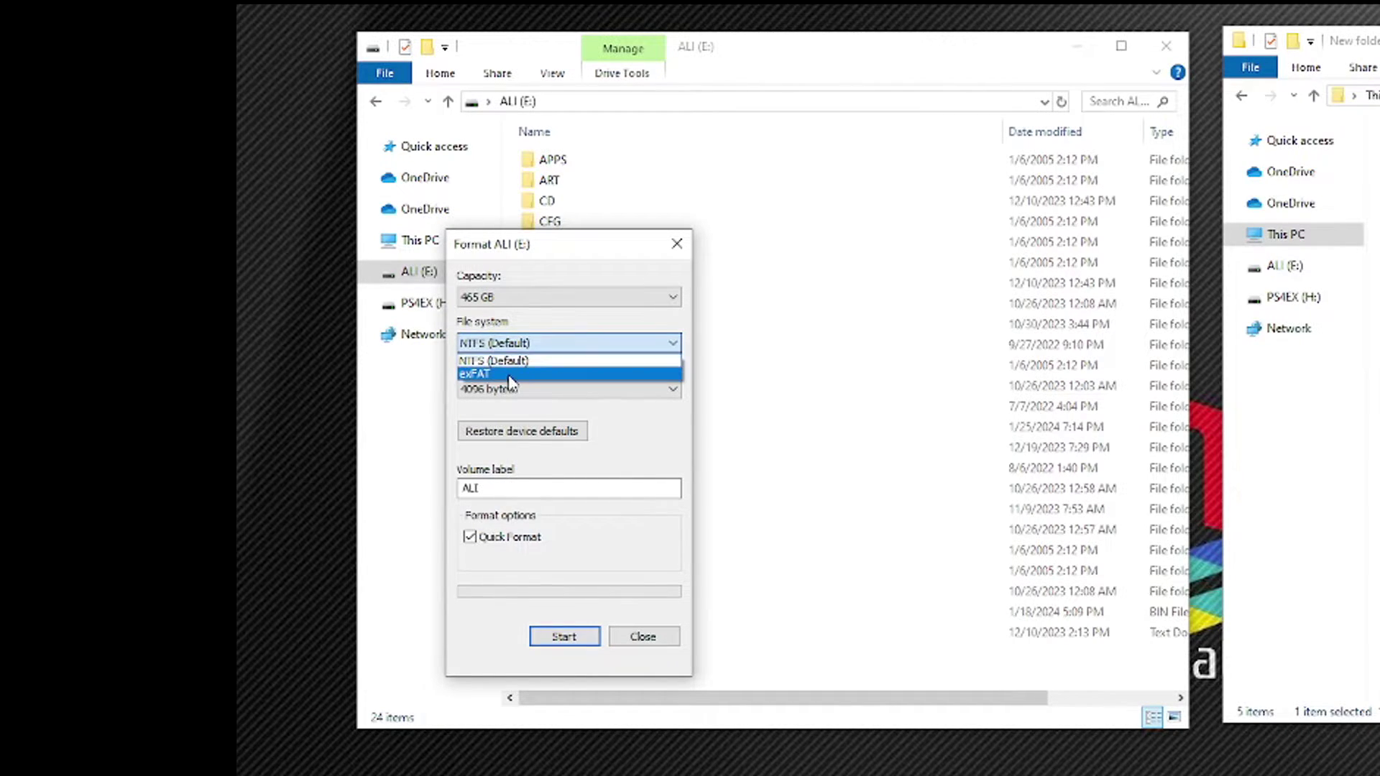
{"action": "left_click", "coordinate": [521, 368]}
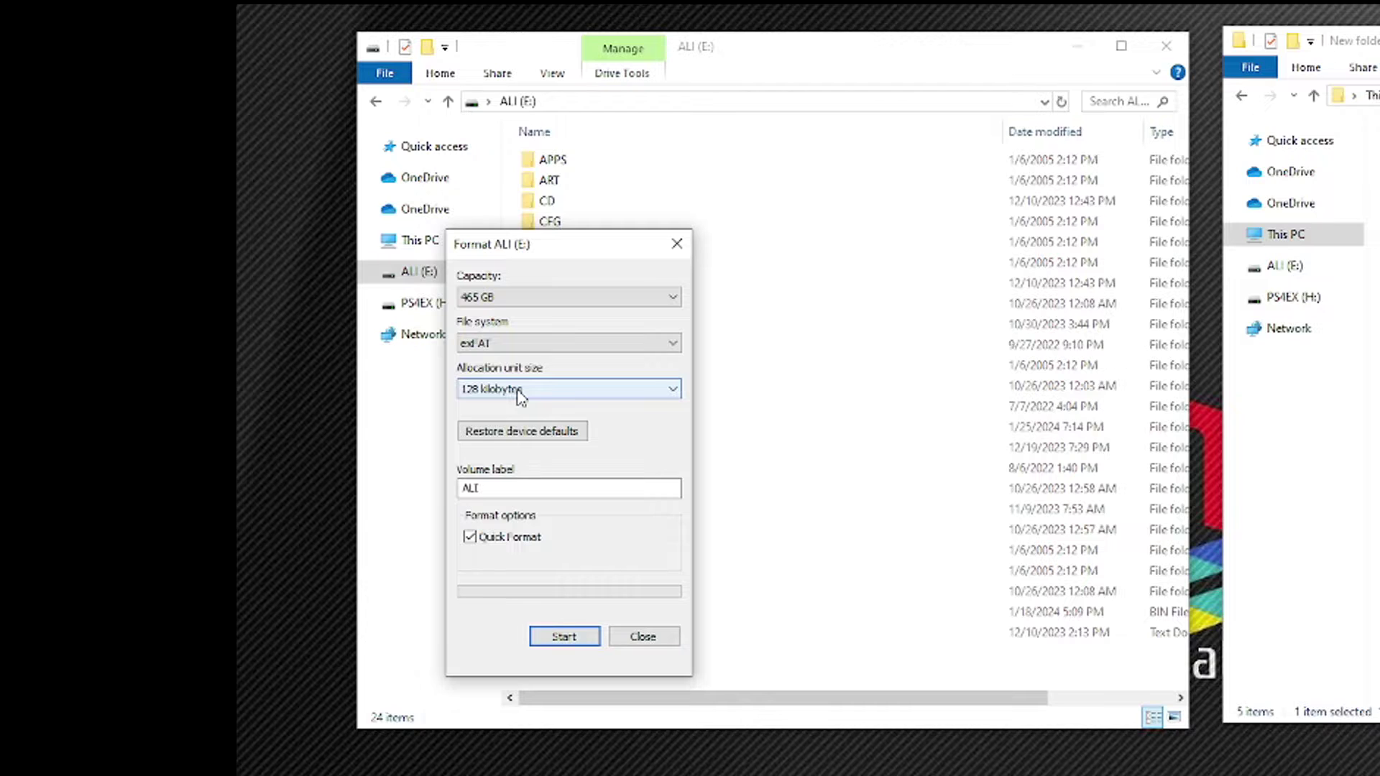
{"action": "left_click", "coordinate": [519, 392]}
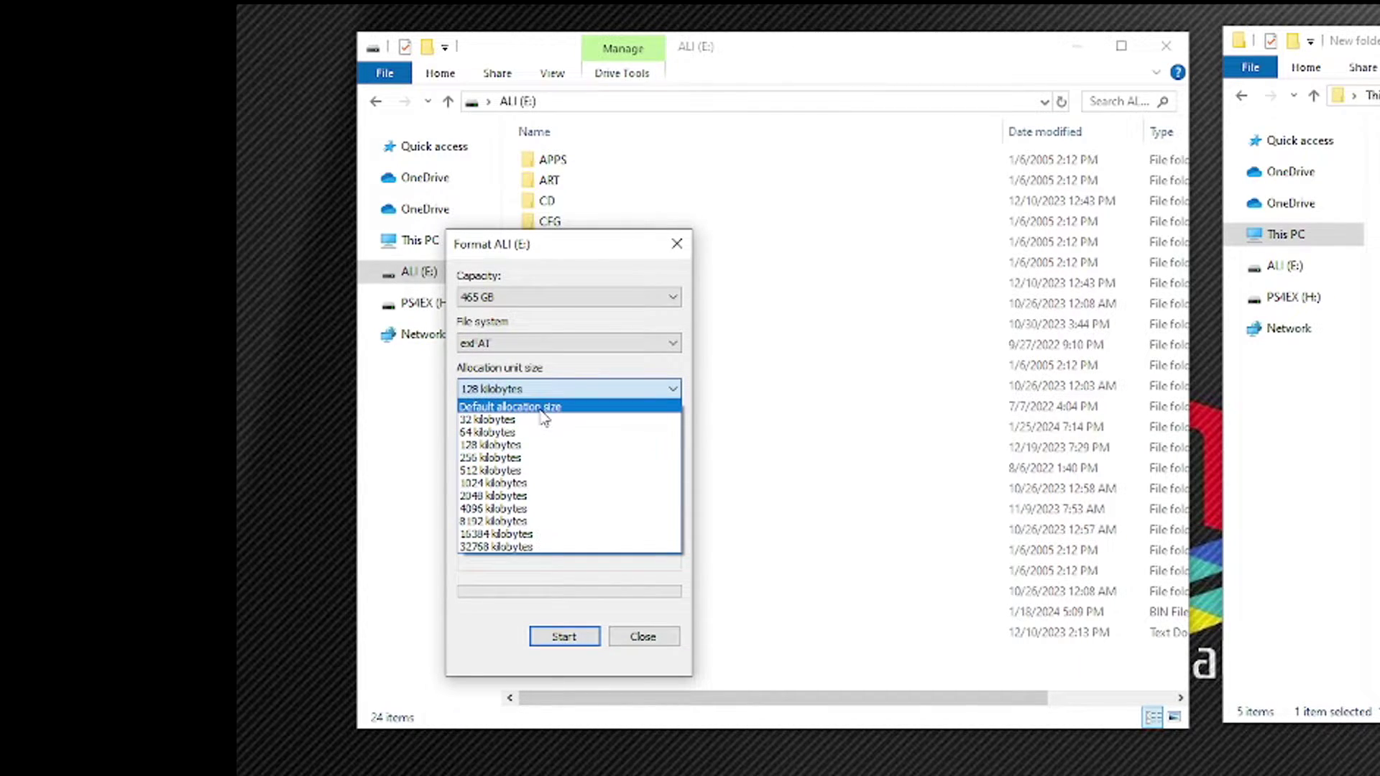
{"action": "left_click", "coordinate": [541, 409]}
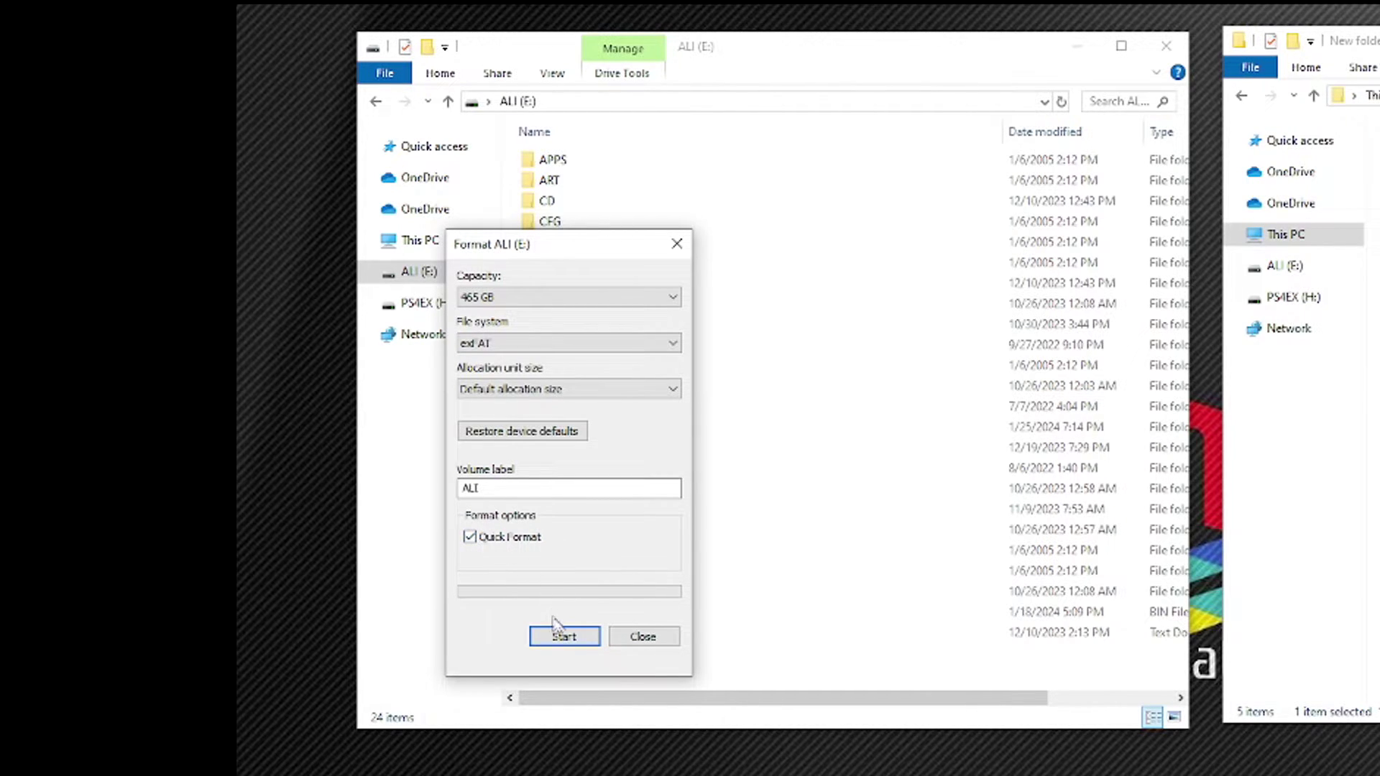
{"action": "left_click", "coordinate": [563, 637]}
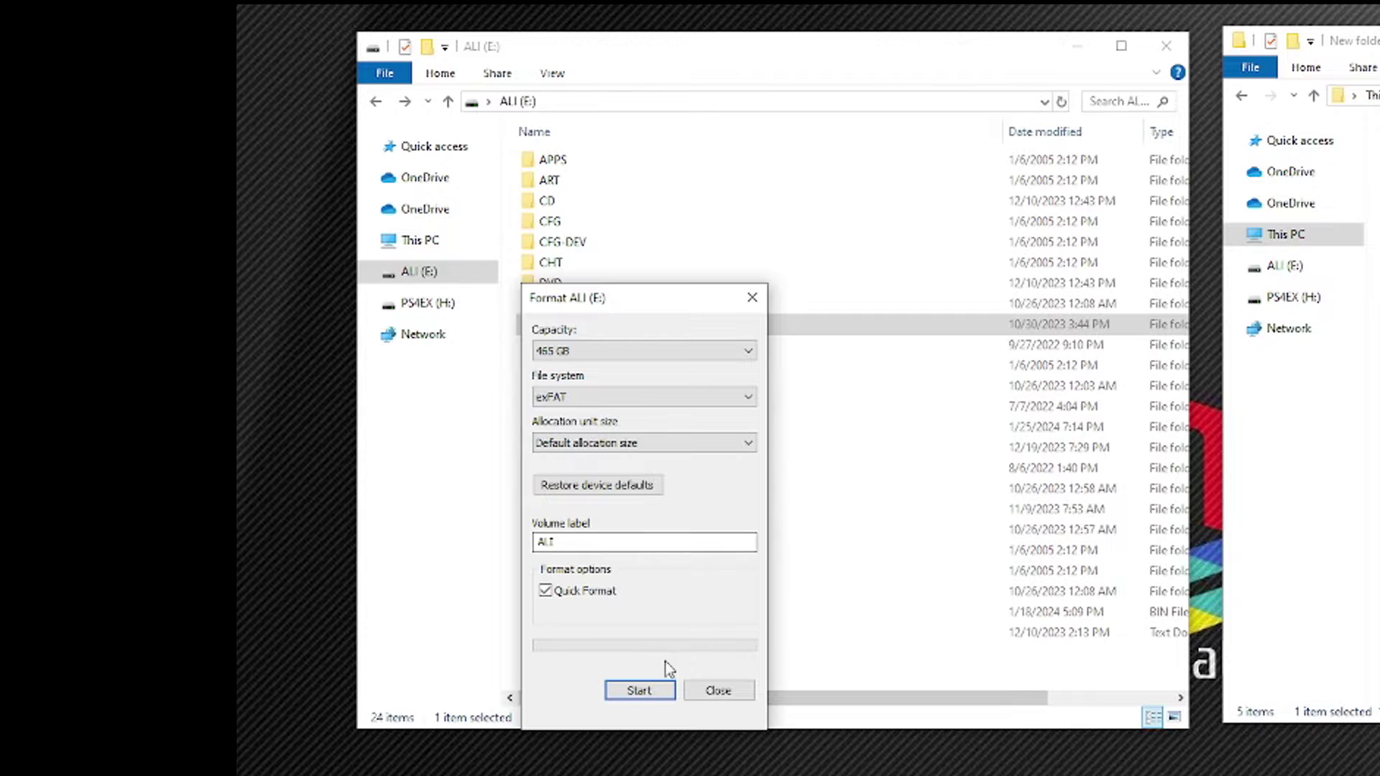
{"action": "left_click", "coordinate": [639, 690]}
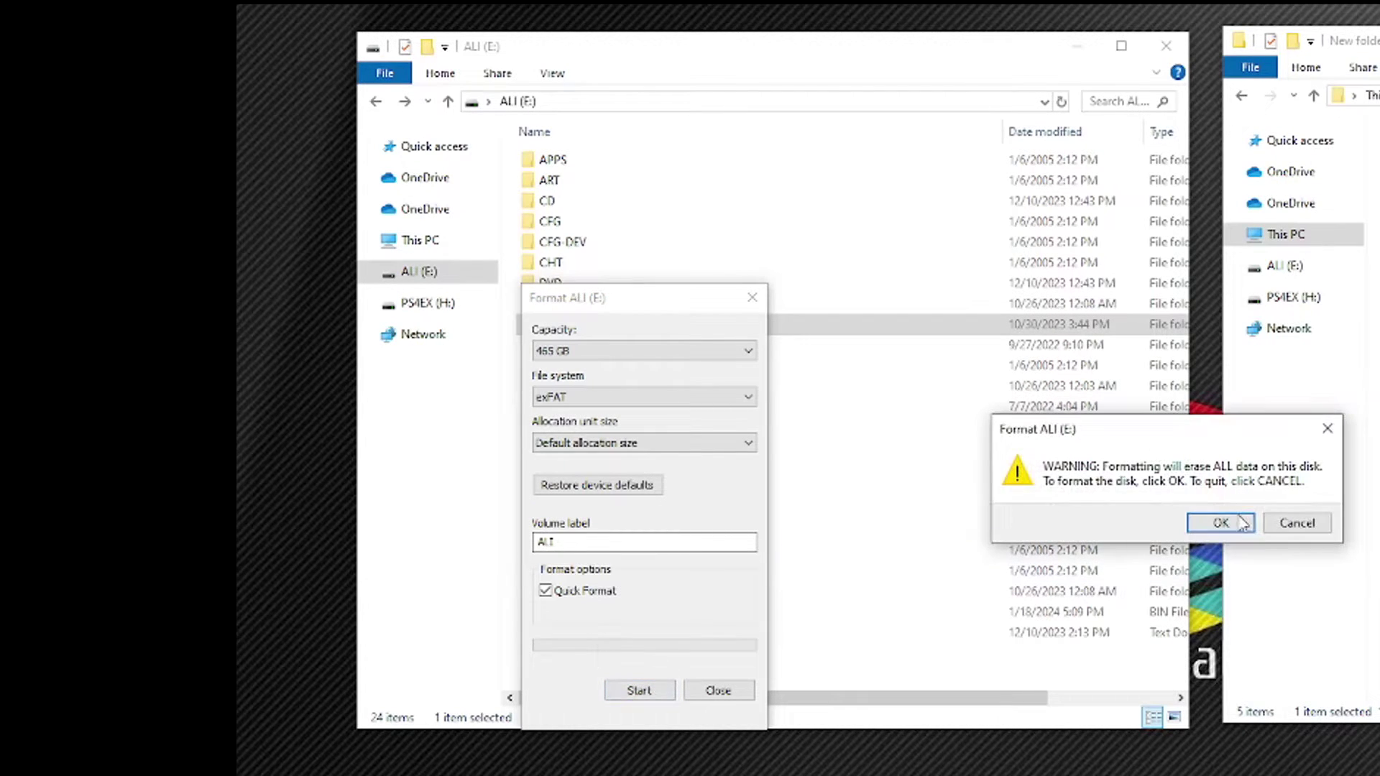
{"action": "left_click", "coordinate": [1222, 522]}
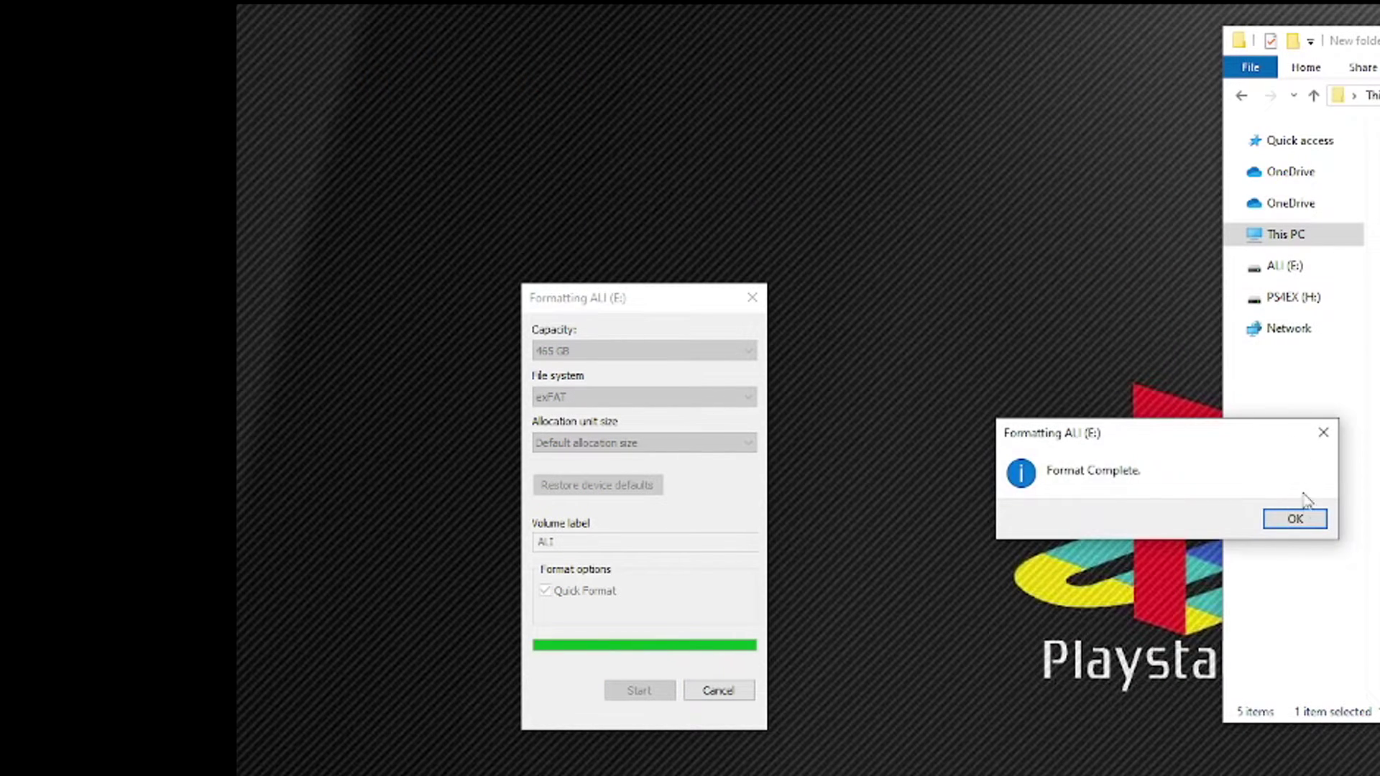
{"action": "left_click", "coordinate": [1296, 519]}
Confirm in Properties that ALI (E:) now uses the exFAT file system
{"action": "right_click", "coordinate": [432, 273]}
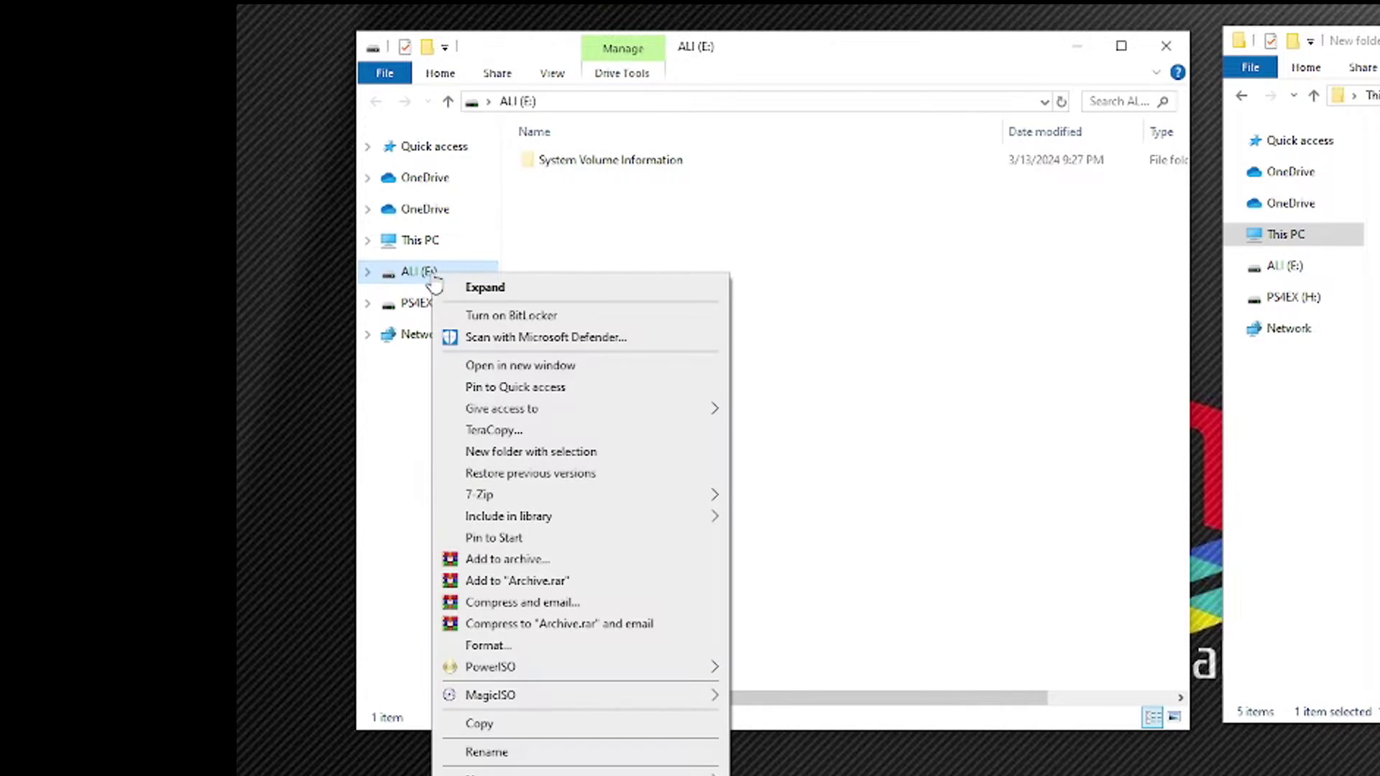
{"action": "key", "text": "r"}
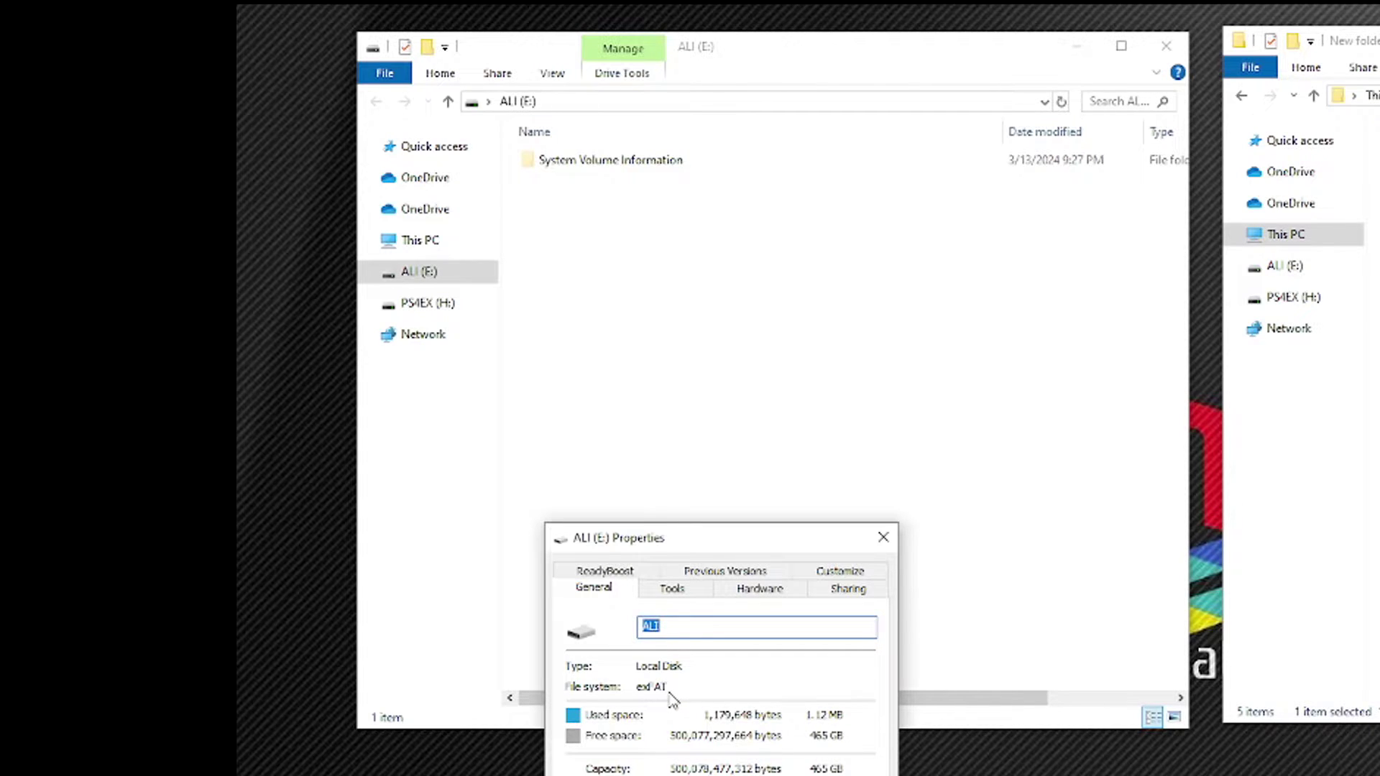
{"action": "left_click", "coordinate": [883, 538]}
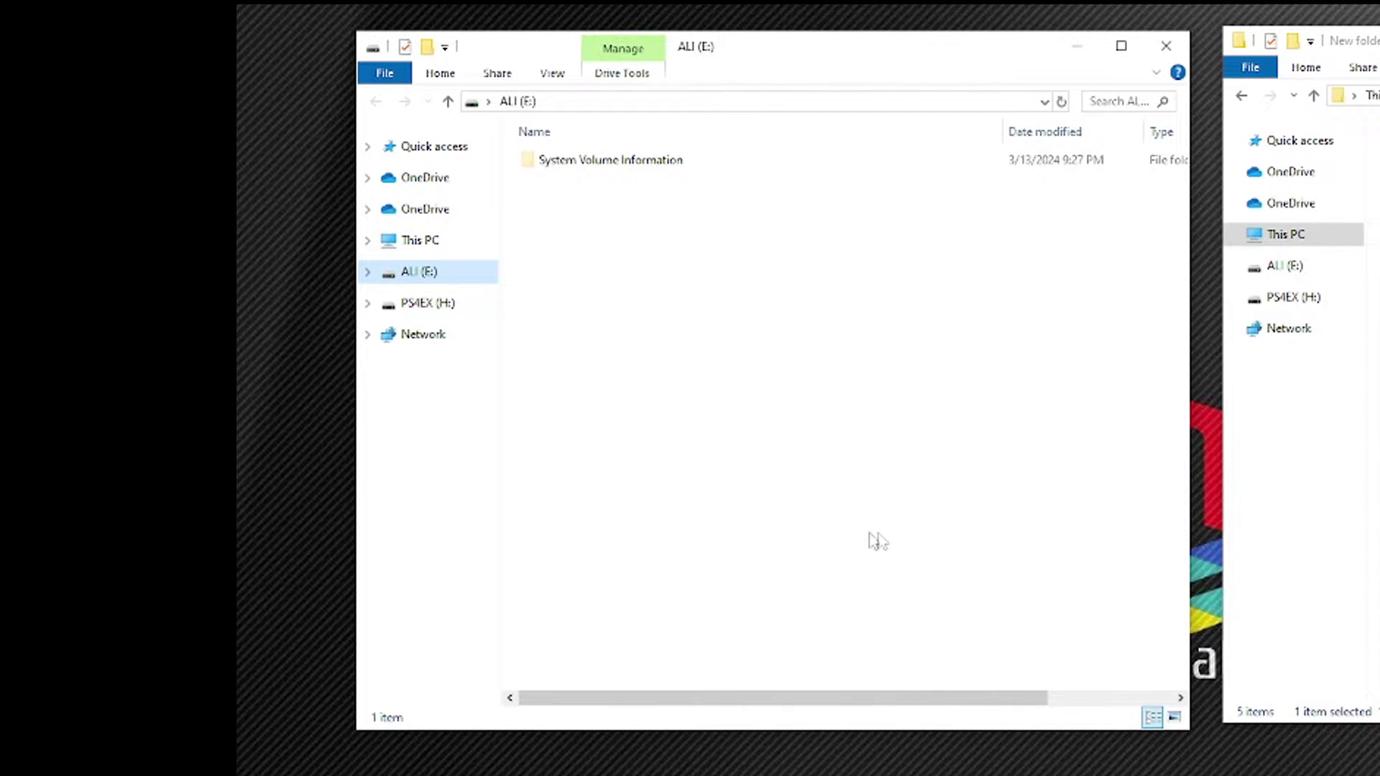
Create empty folders named DVD and CD at the root of ALI (E:)
{"action": "right_click", "coordinate": [540, 215]}
{"action": "mouse_move", "coordinate": [736, 453]}
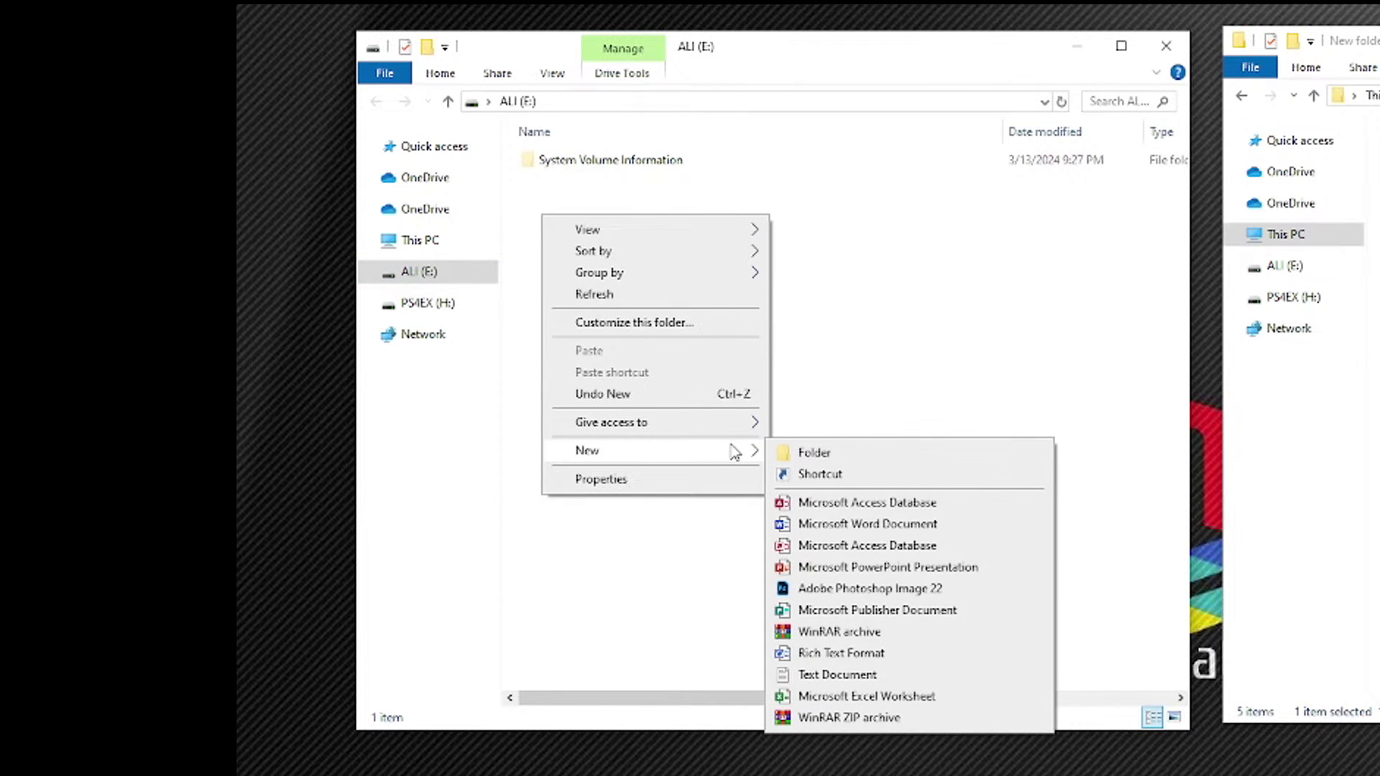
{"action": "left_click", "coordinate": [820, 452]}
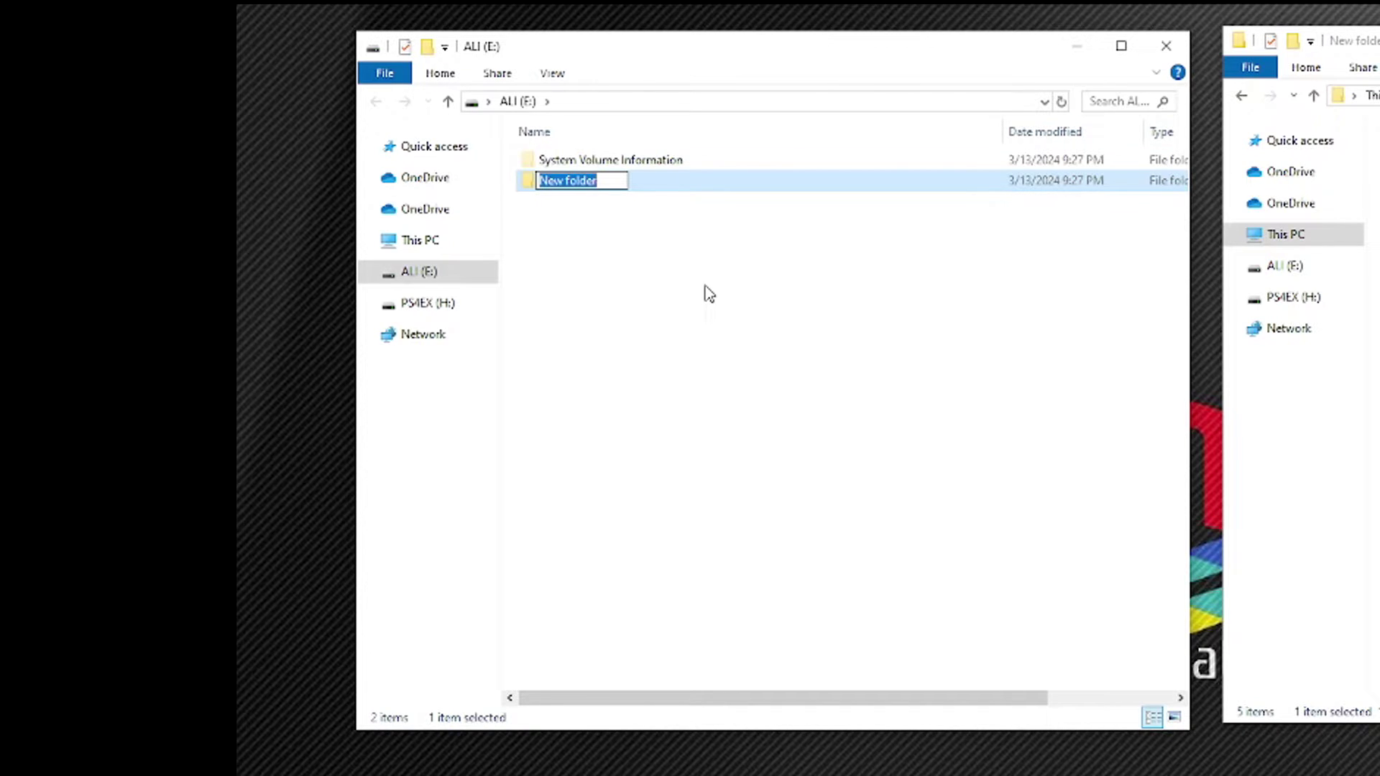
{"action": "type", "text": "DVD"}
{"action": "key", "text": "Return"}
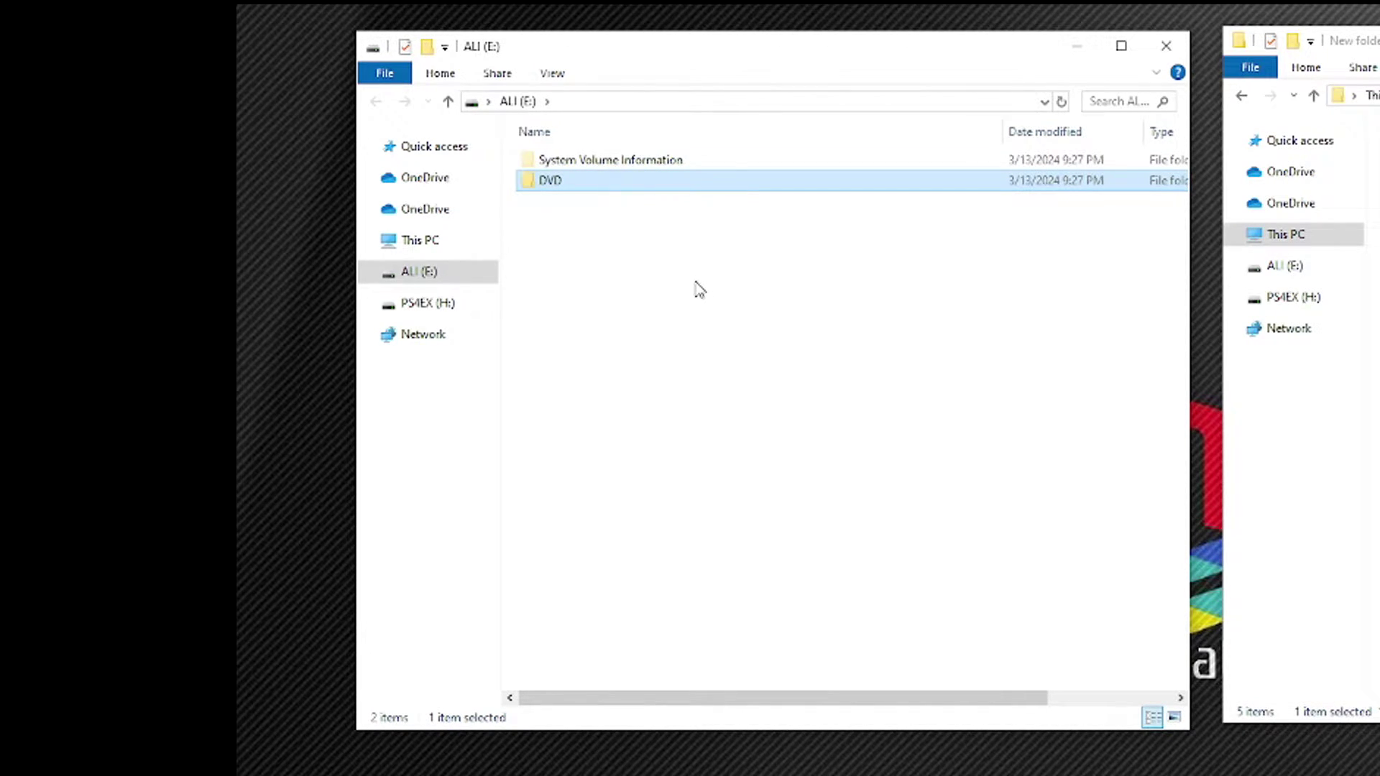
{"action": "right_click", "coordinate": [524, 262]}
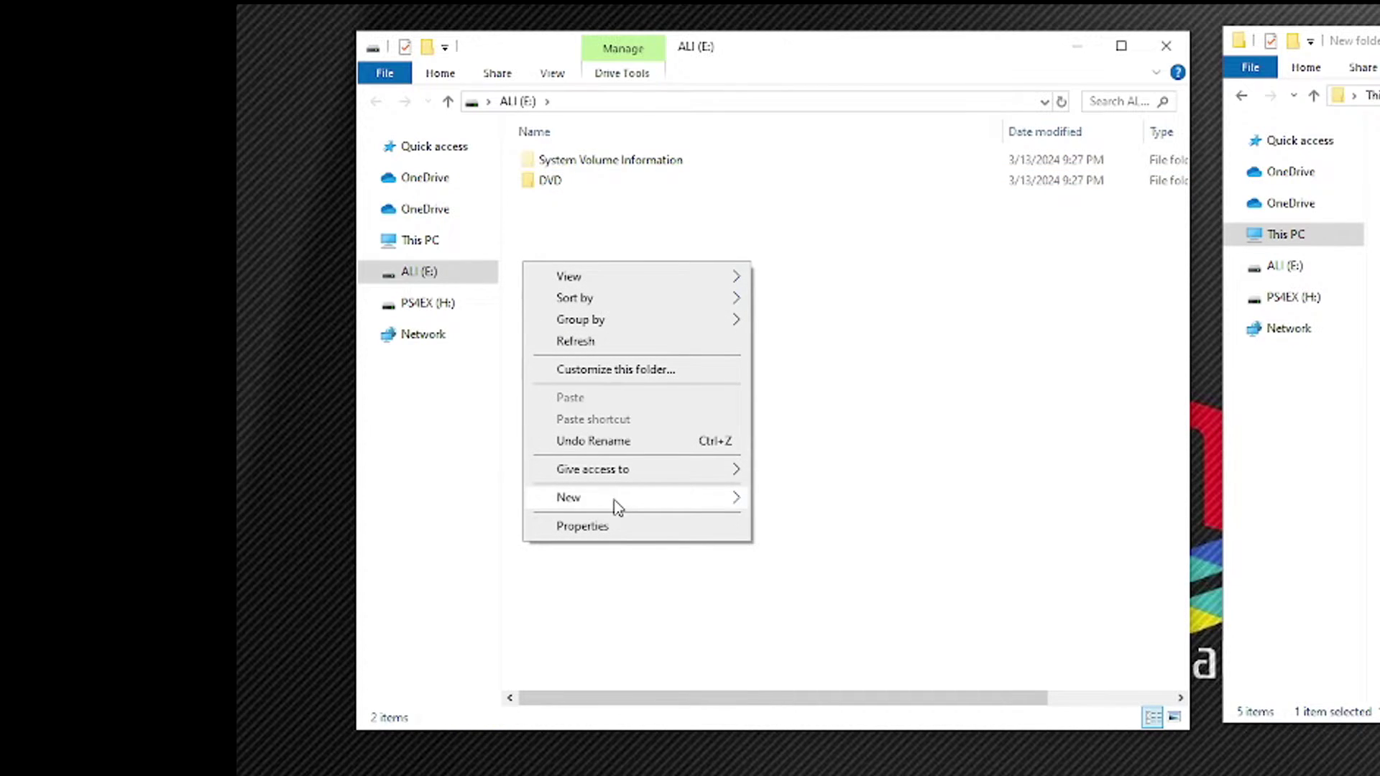
{"action": "mouse_move", "coordinate": [620, 498]}
{"action": "left_click", "coordinate": [795, 501]}
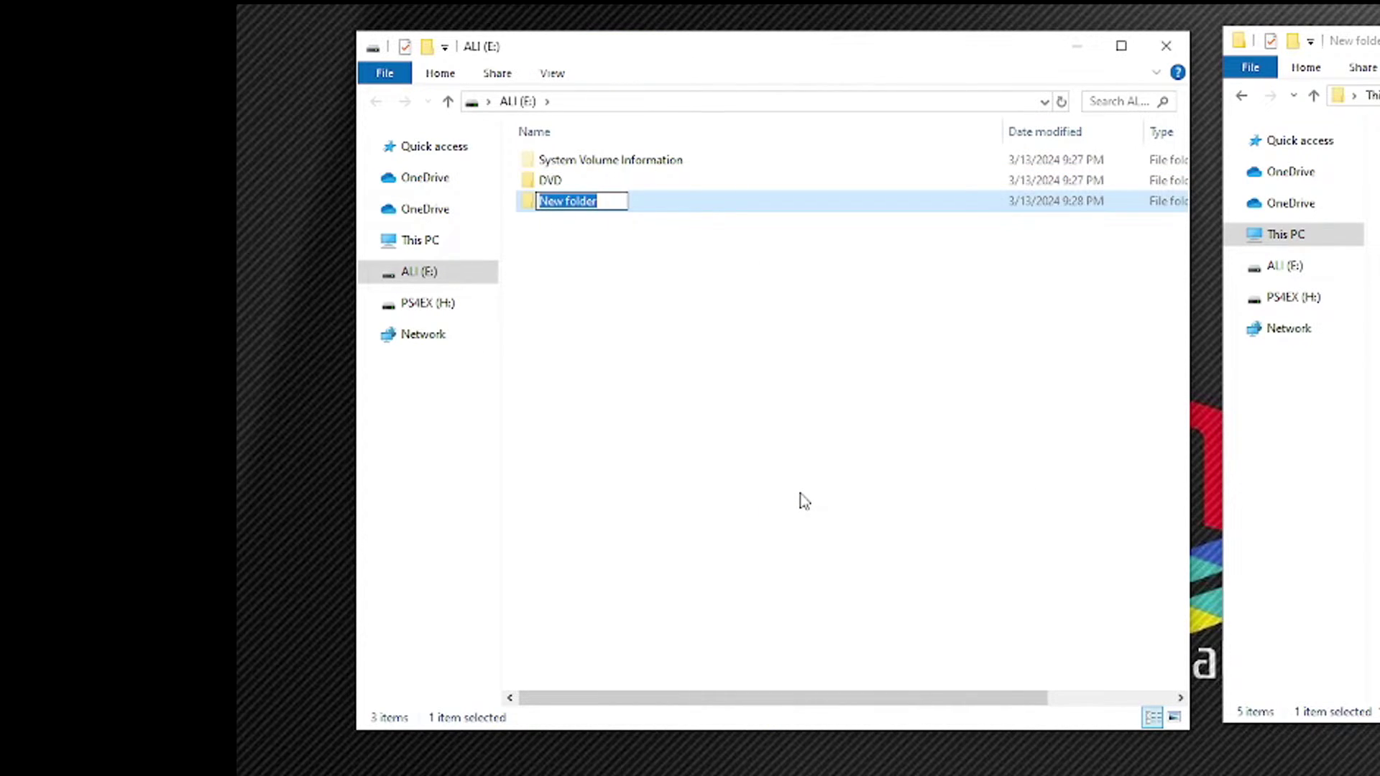
{"action": "type", "text": "CD"}
{"action": "left_click", "coordinate": [800, 496]}
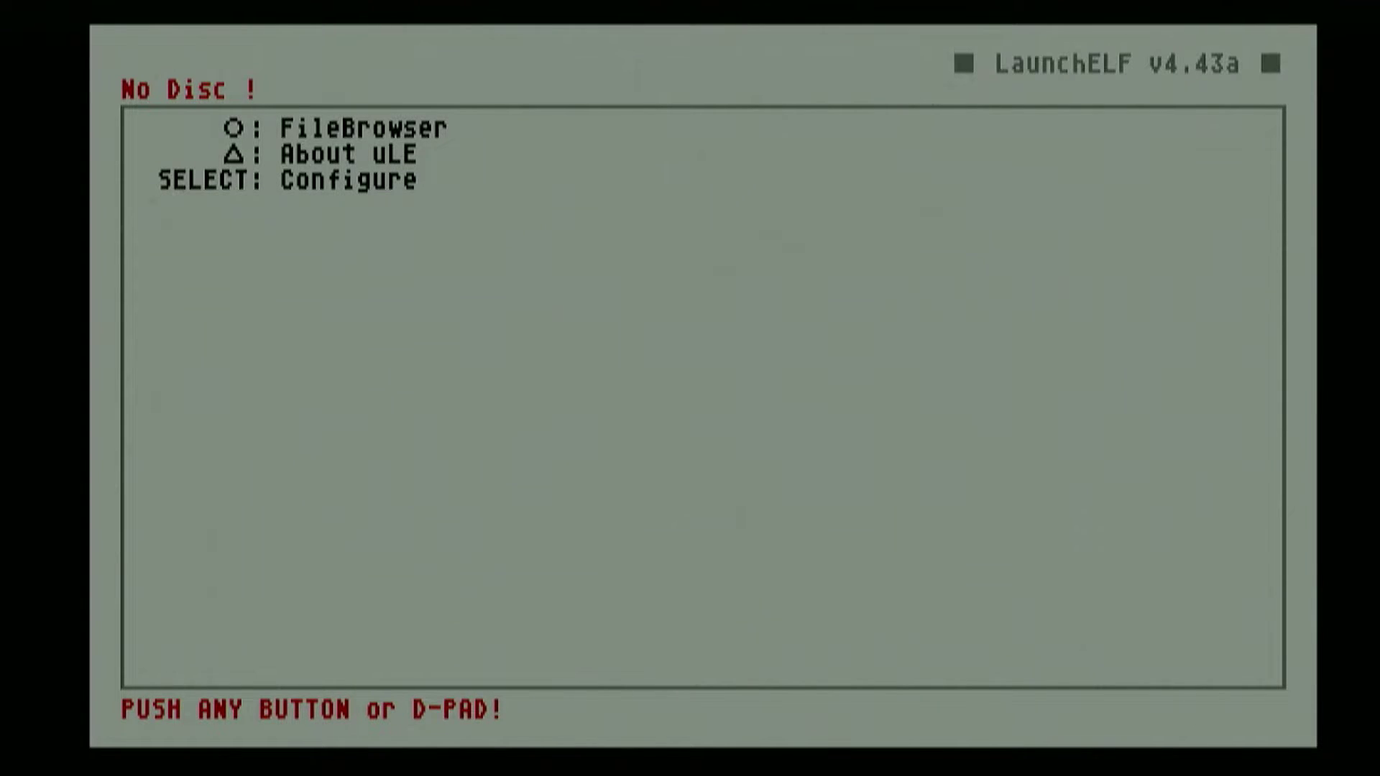
Open wLaunchELF's FileBrowser and highlight the mass:/ USB device
{"action": "key", "text": "Down"}
{"action": "key", "text": "Return"}
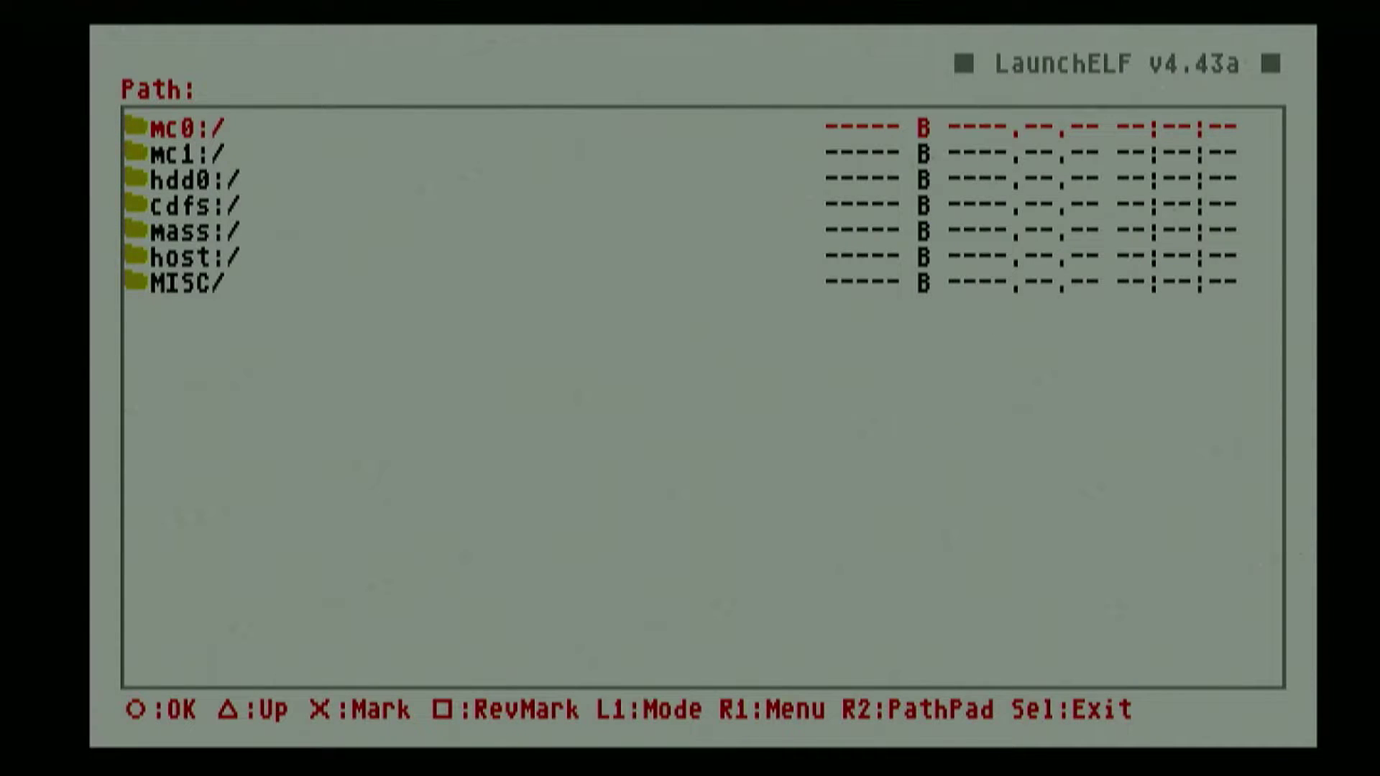
{"action": "key", "text": "Down"}
{"action": "key", "text": "Down"}
{"action": "key", "text": "Down"}
{"action": "key", "text": "Down"}
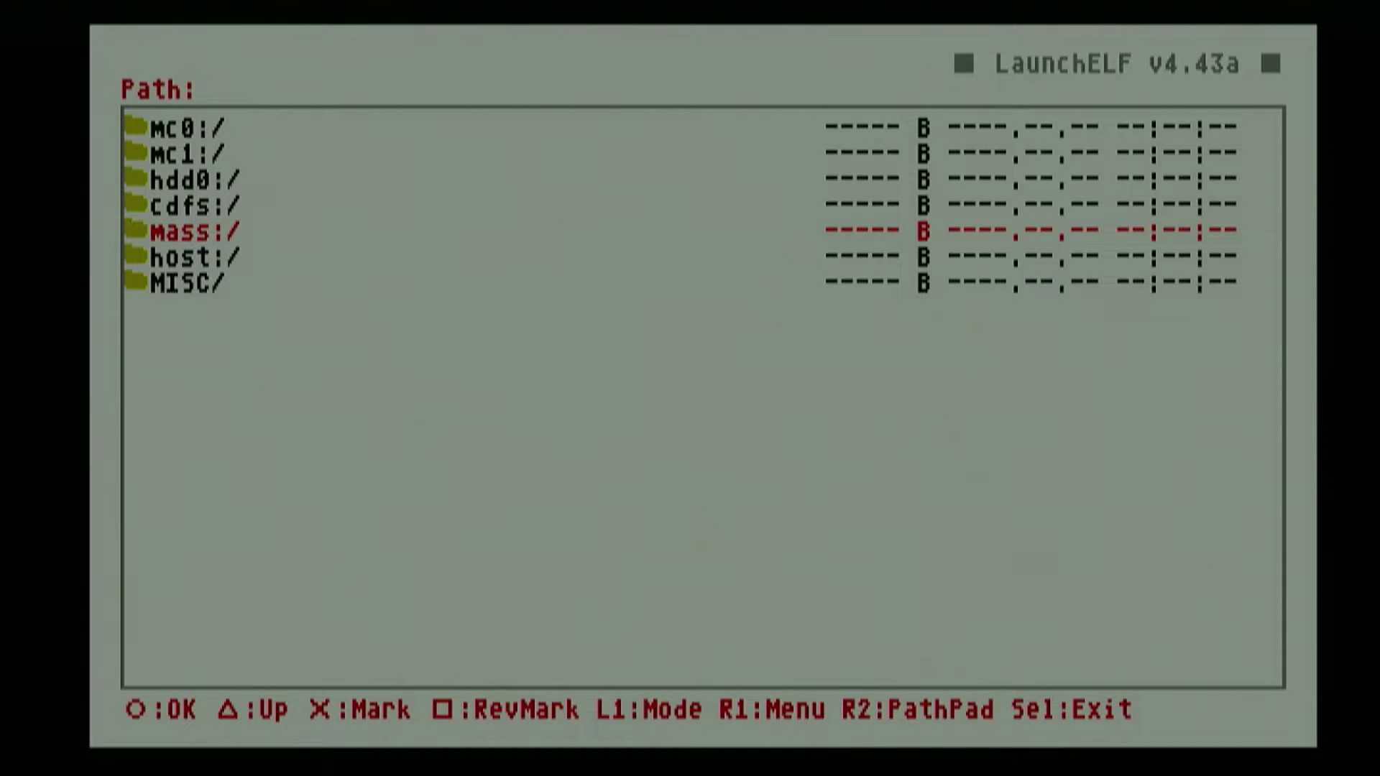
Browse into the mass:/INSTALL/BOOT folder on the USB drive
{"action": "key", "text": "Return"}
{"action": "key", "text": "Down"}
{"action": "key", "text": "Down"}
{"action": "key", "text": "Down"}
{"action": "key", "text": "Down"}
{"action": "key", "text": "Down"}
{"action": "key", "text": "Down"}
{"action": "key", "text": "Down"}
{"action": "key", "text": "Down"}
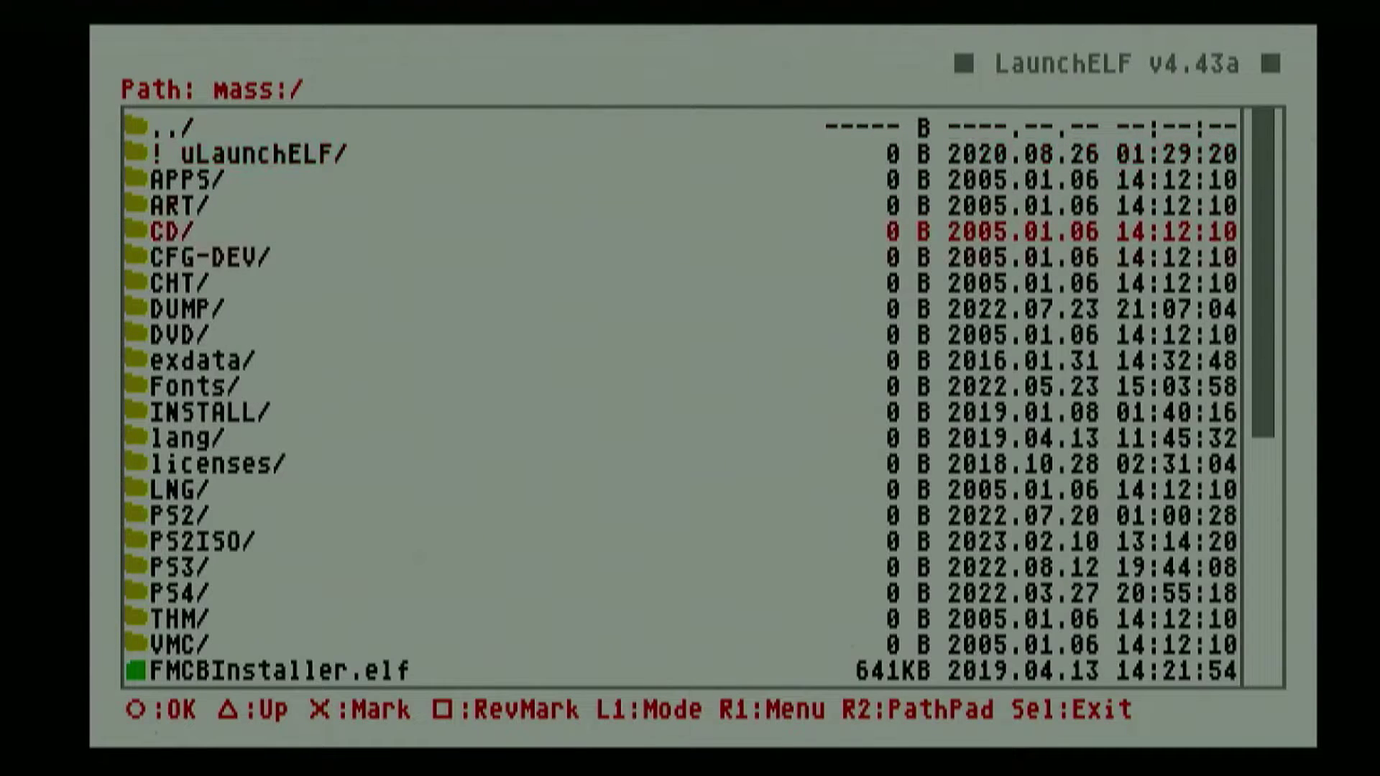
{"action": "key", "text": "Down"}
{"action": "key", "text": "Down"}
{"action": "key", "text": "Down"}
{"action": "key", "text": "Return"}
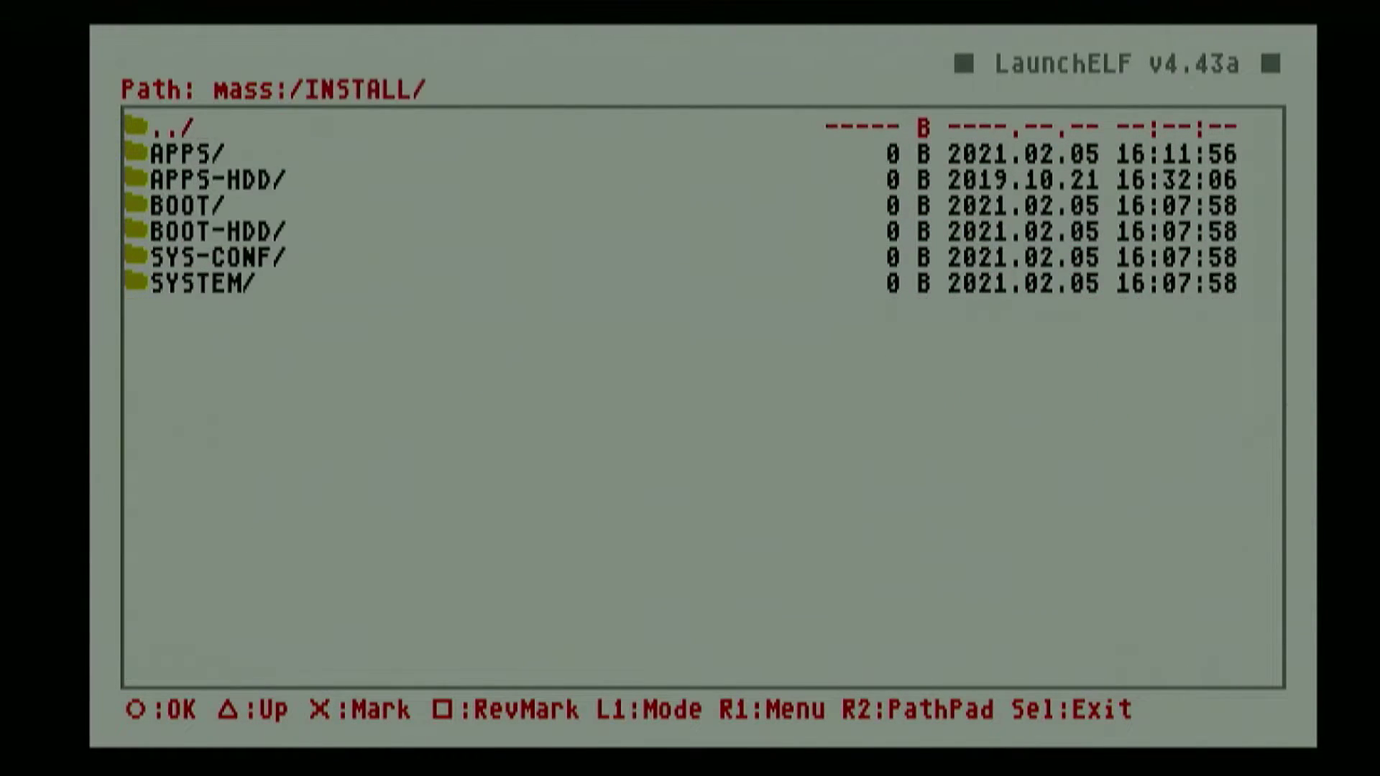
{"action": "key", "text": "Down"}
{"action": "key", "text": "Down"}
{"action": "key", "text": "Down"}
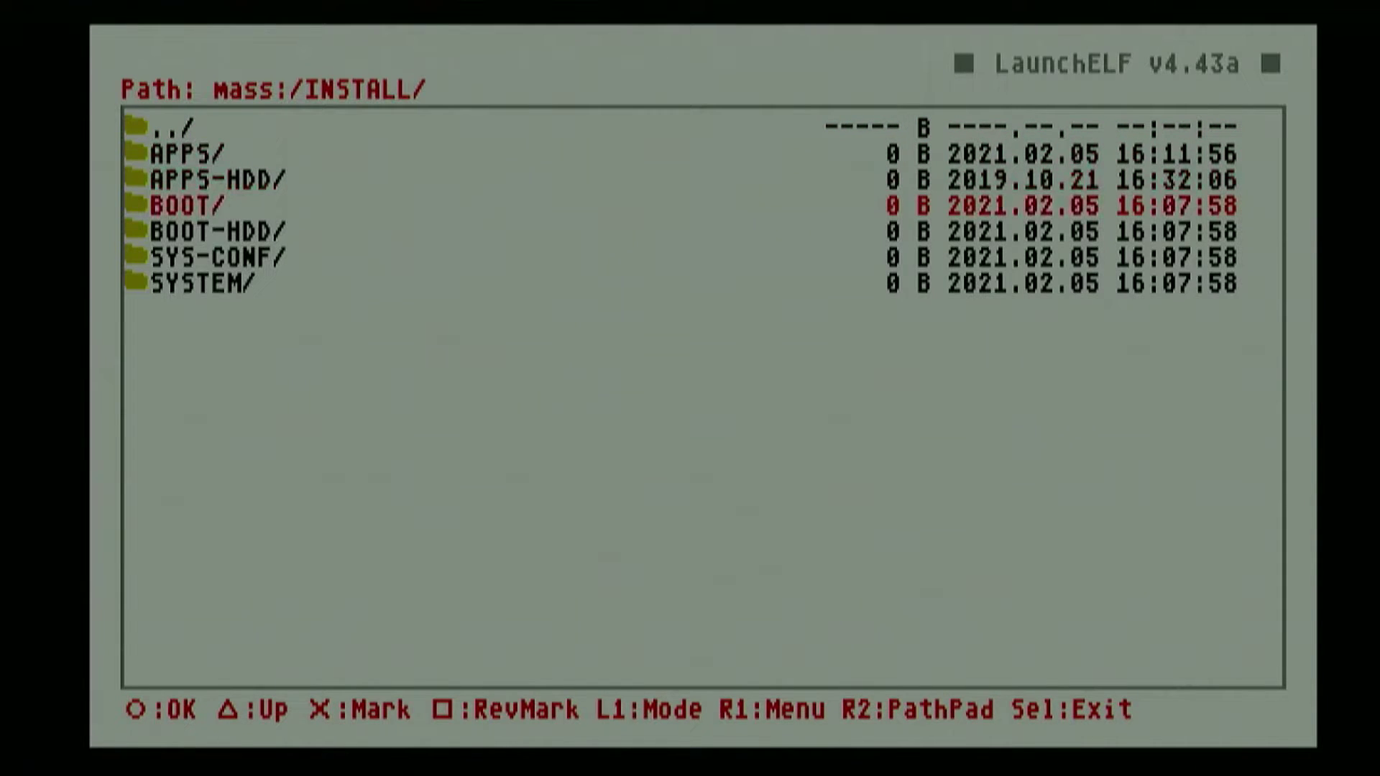
{"action": "key", "text": "Return"}
{"action": "key", "text": "Down"}
{"action": "key", "text": "Down"}
{"action": "key", "text": "Down"}
{"action": "key", "text": "Down"}
{"action": "key", "text": "Down"}
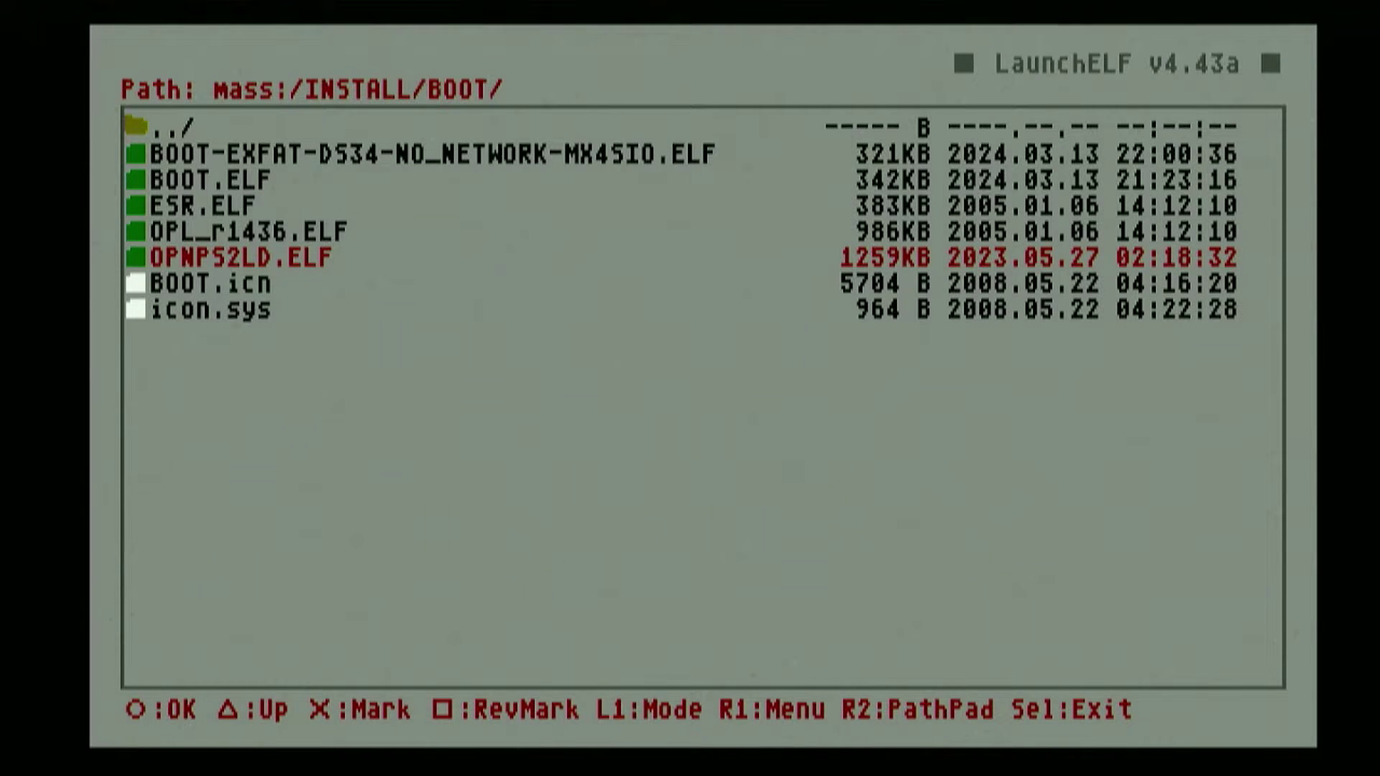
Mark the exFAT LaunchELF and OPNPS2LD.ELF, copy them, and return to the device list
{"action": "key", "text": "Up"}
{"action": "key", "text": "Up"}
{"action": "key", "text": "Up"}
{"action": "key", "text": "Up"}
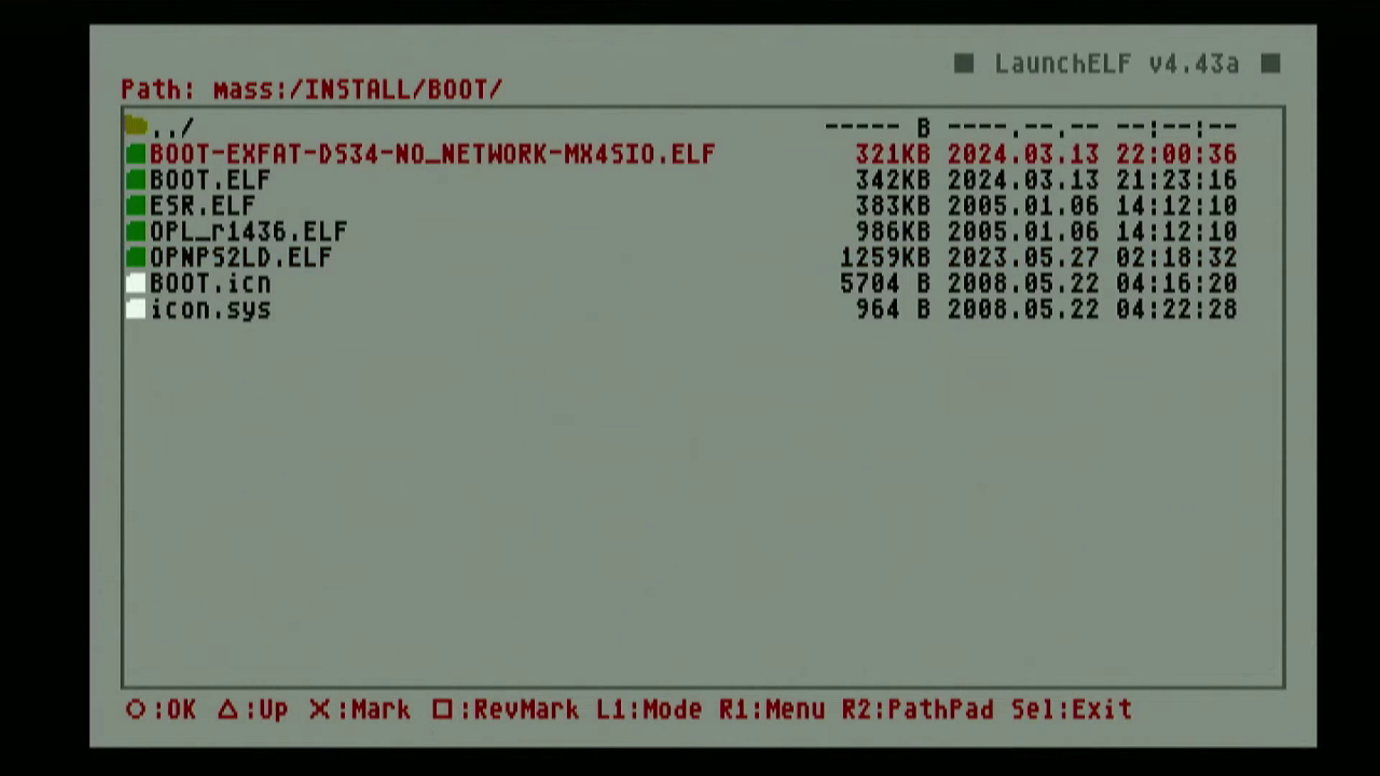
{"action": "key", "text": "x"}
{"action": "key", "text": "Down"}
{"action": "key", "text": "Down"}
{"action": "key", "text": "Down"}
{"action": "key", "text": "x"}
{"action": "key", "text": "Up"}
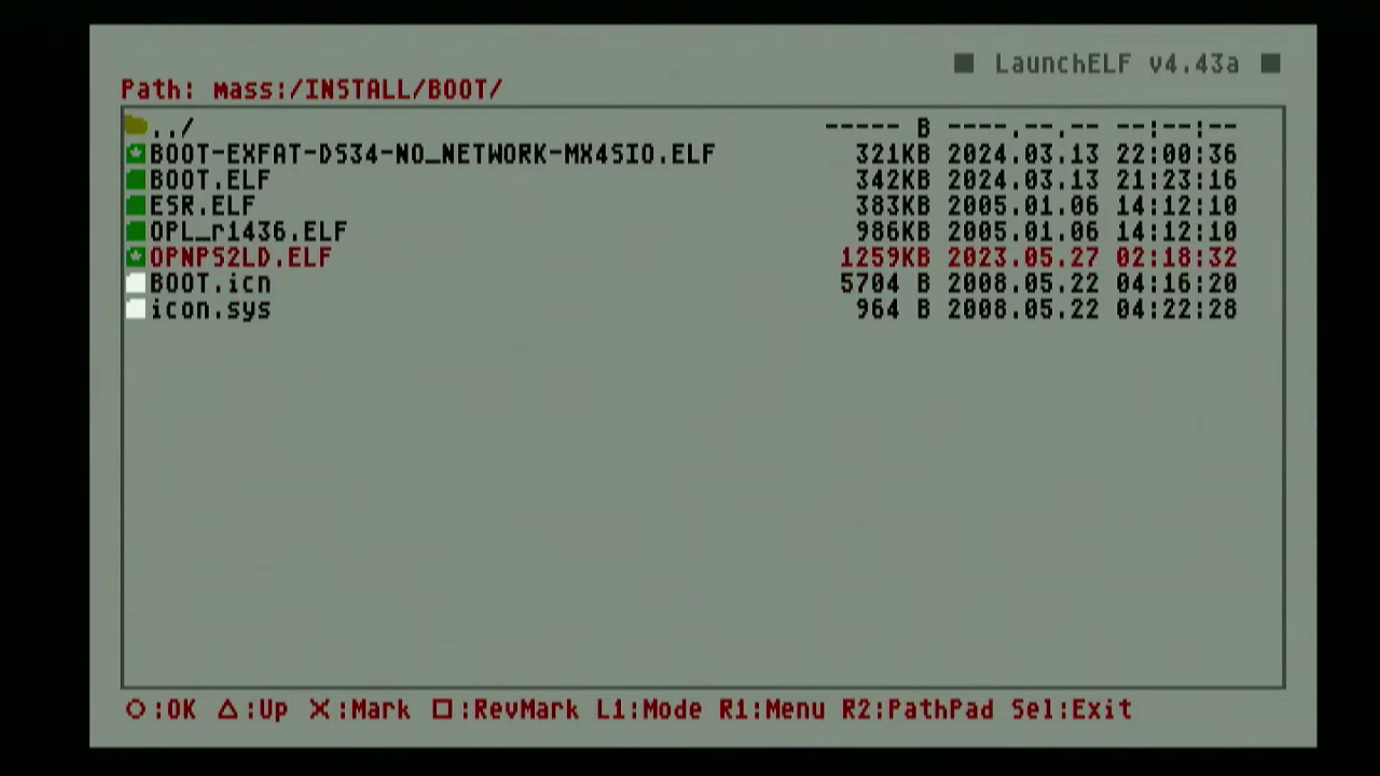
{"action": "key", "text": "r"}
{"action": "key", "text": "Return"}
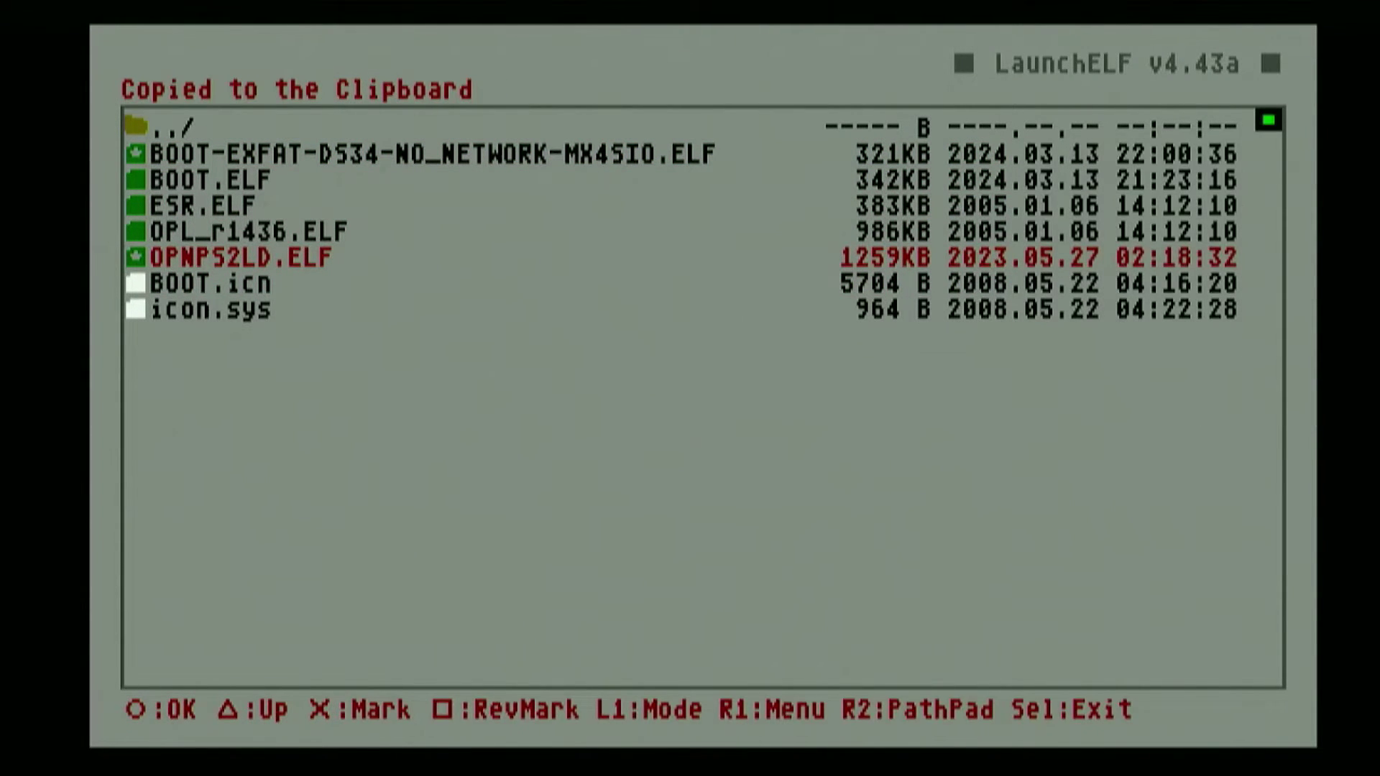
{"action": "key", "text": "BackSpace"}
{"action": "key", "text": "BackSpace"}
{"action": "key", "text": "BackSpace"}
{"action": "key", "text": "Up"}
{"action": "key", "text": "Up"}
{"action": "key", "text": "Up"}
{"action": "key", "text": "Up"}
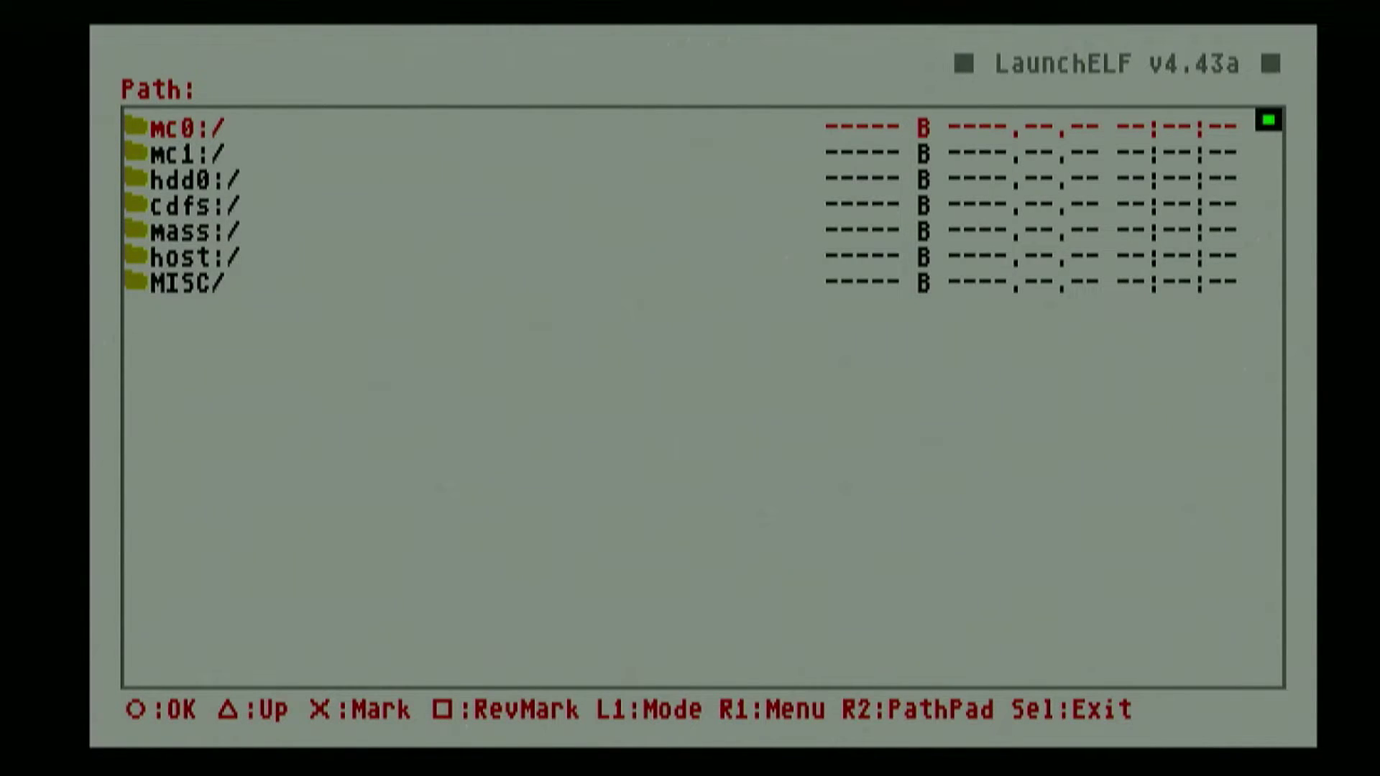
Paste the copied ELF files into the mc0:/BOOT folder
{"action": "key", "text": "Return"}
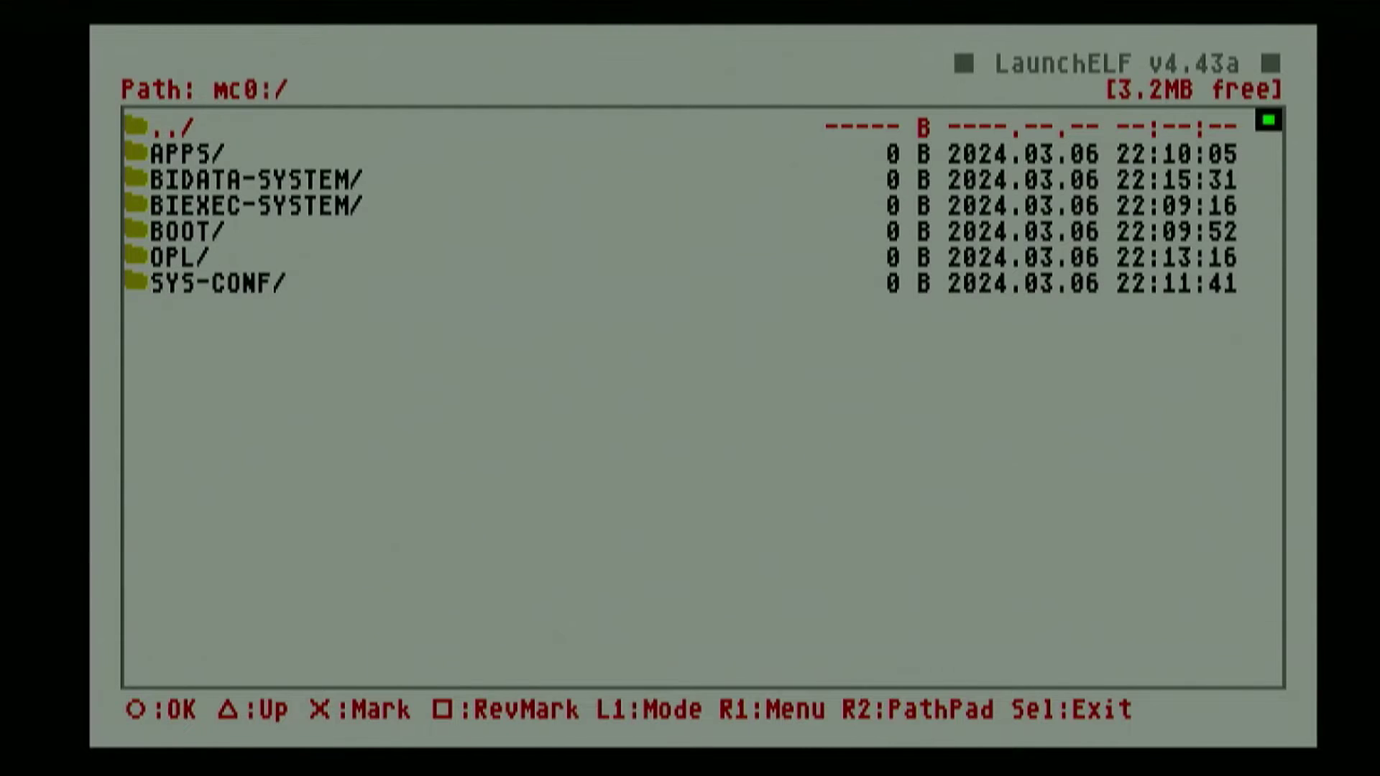
{"action": "key", "text": "Down"}
{"action": "key", "text": "Down"}
{"action": "key", "text": "Down"}
{"action": "key", "text": "Down"}
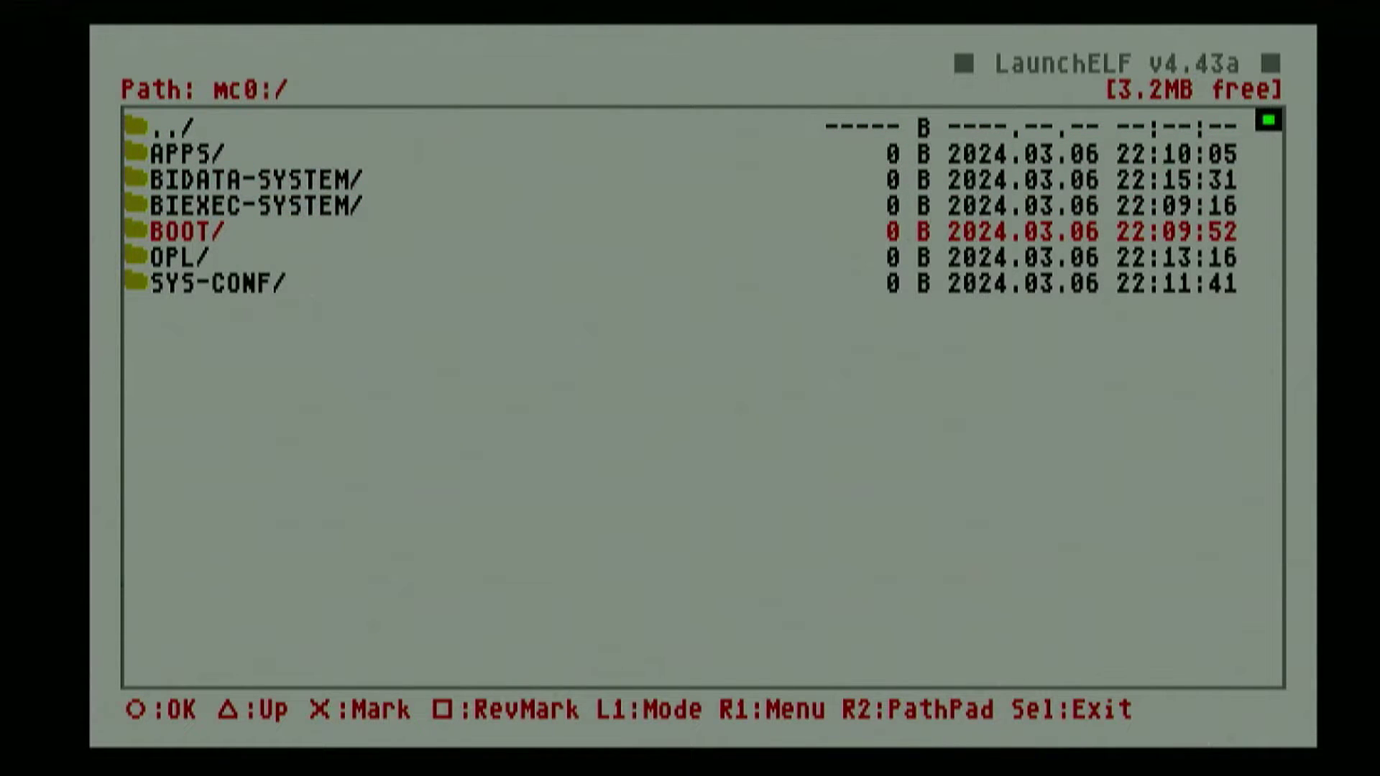
{"action": "key", "text": "Return"}
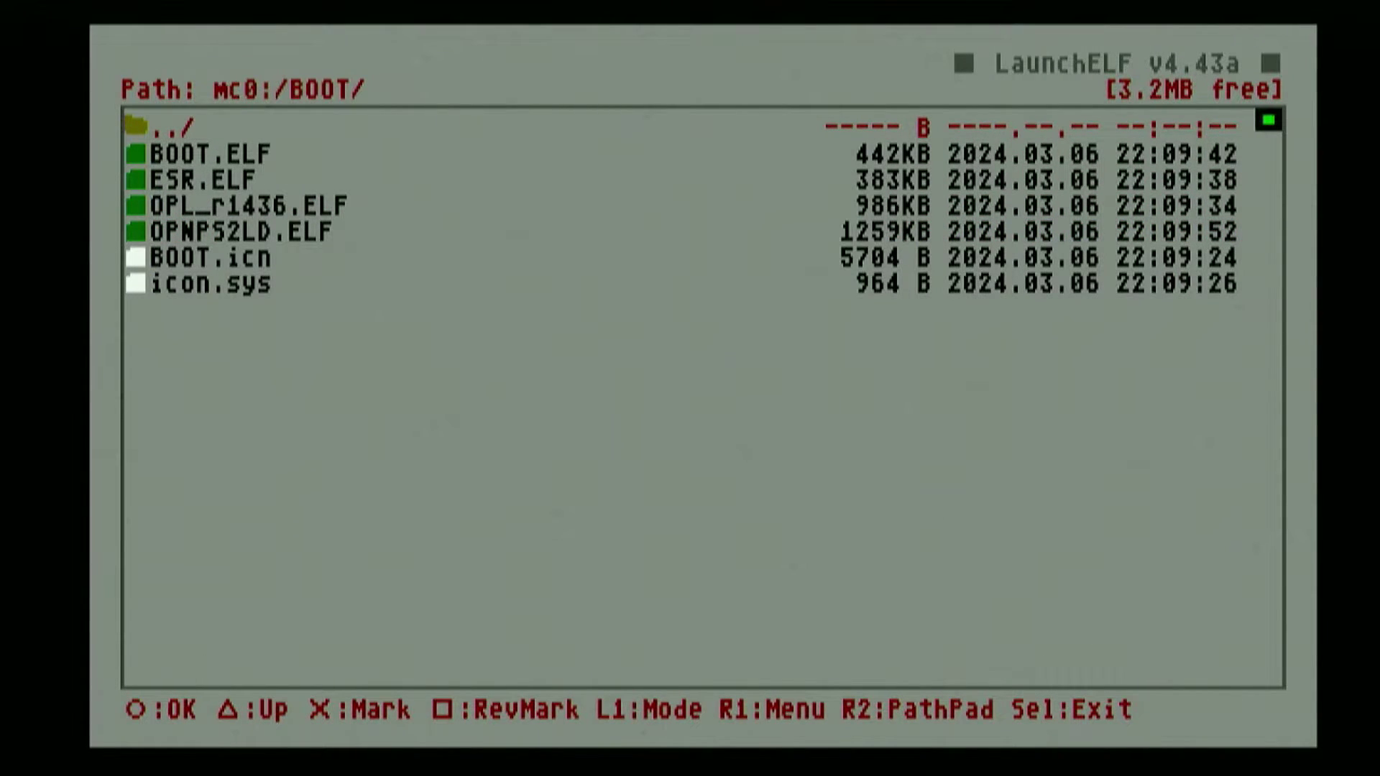
{"action": "key", "text": "Menu"}
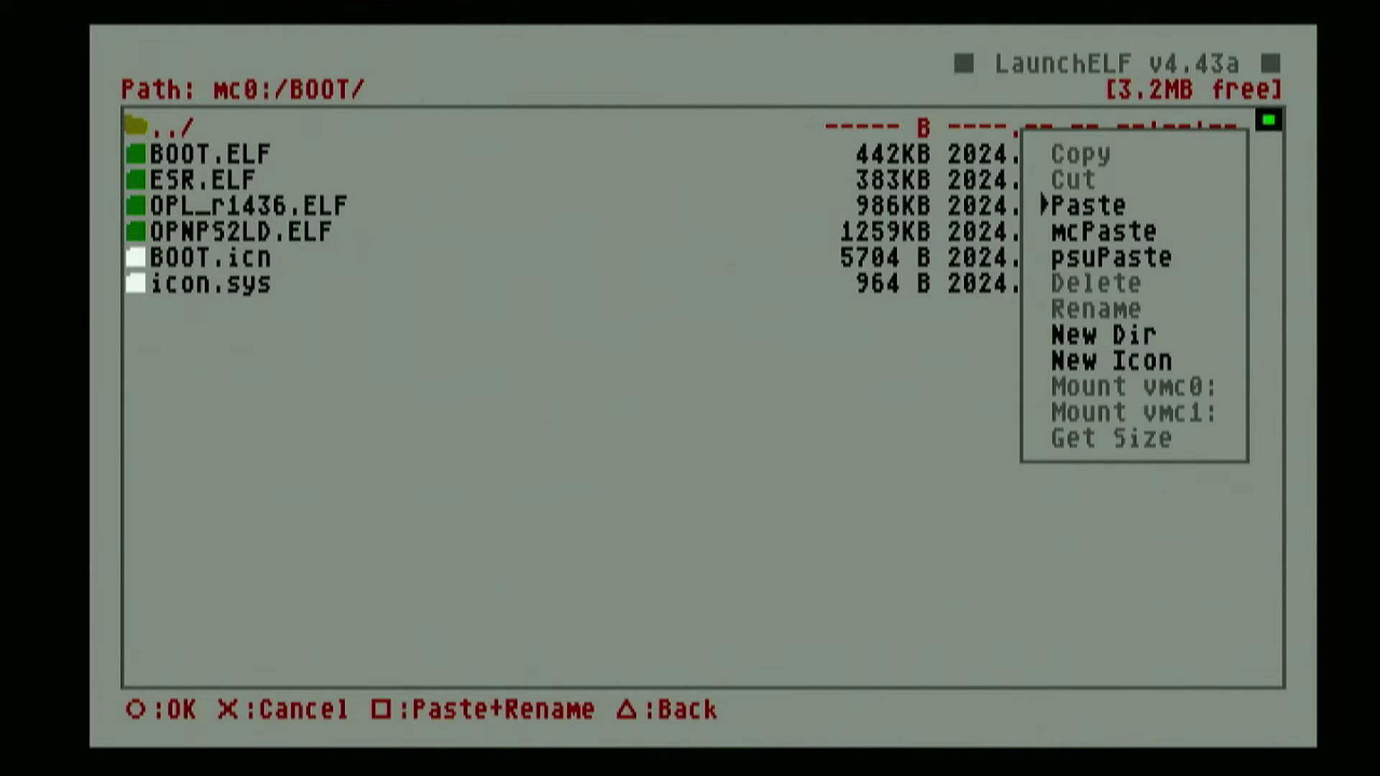
{"action": "key", "text": "Down"}
{"action": "key", "text": "Up"}
{"action": "key", "text": "Return"}
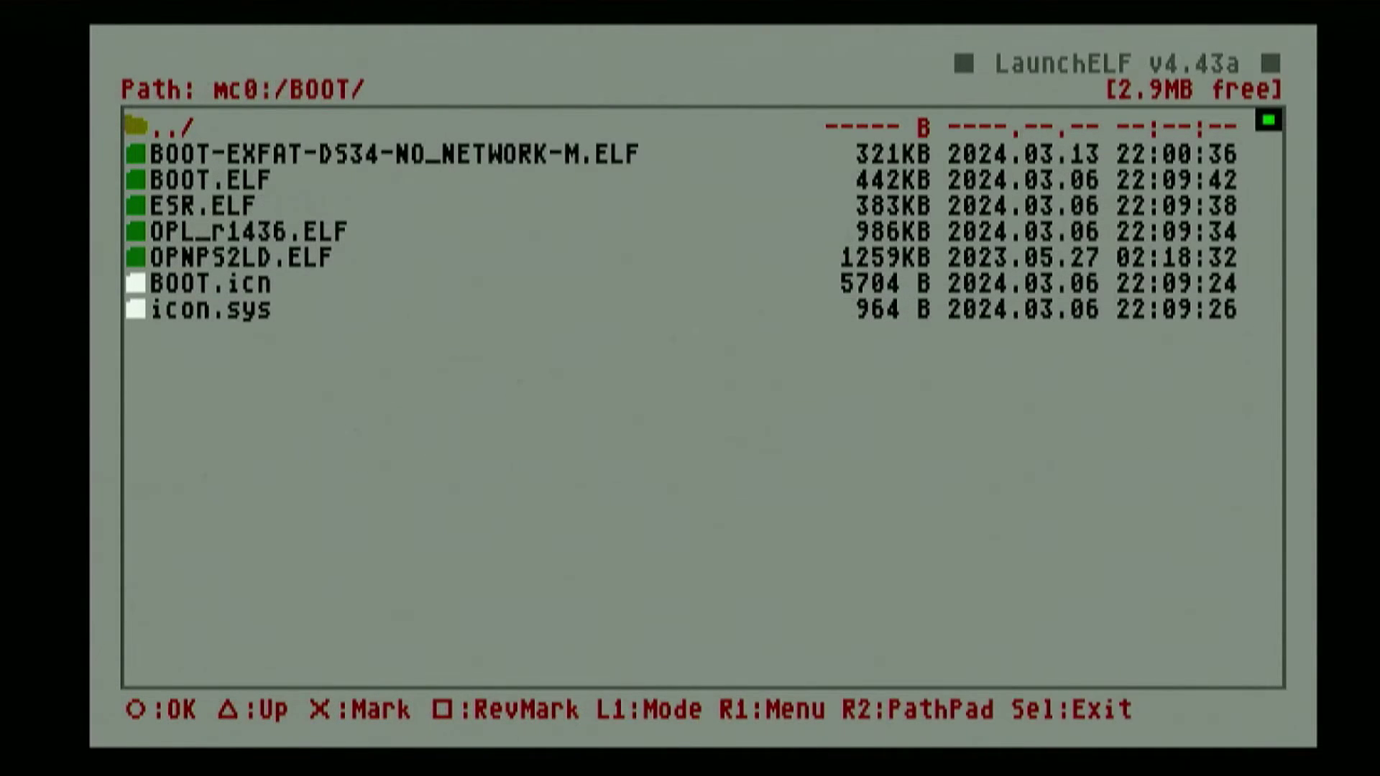
Delete the old BOOT.ELF from mc0:/BOOT and confirm
{"action": "key", "text": "Down"}
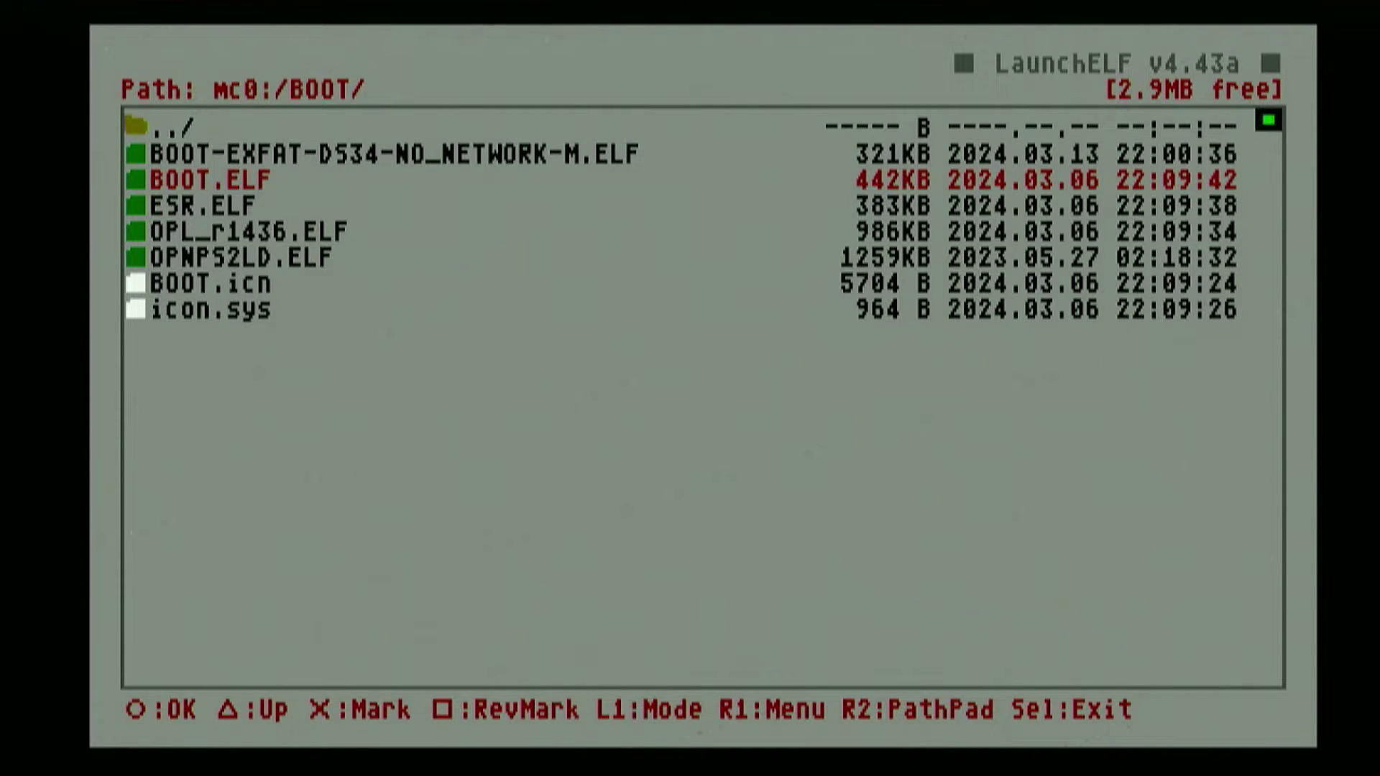
{"action": "key", "text": "e"}
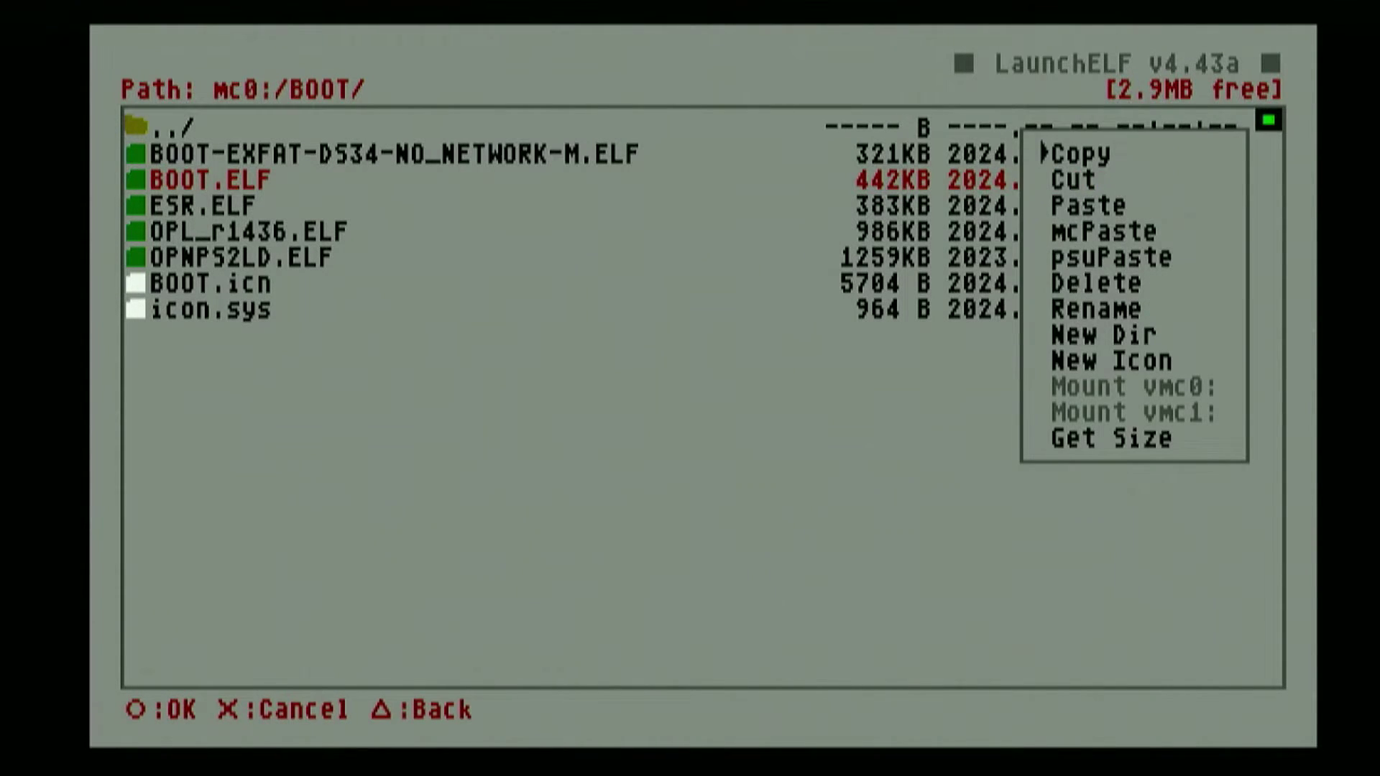
{"action": "key", "text": "Down"}
{"action": "key", "text": "Down"}
{"action": "key", "text": "Down"}
{"action": "key", "text": "Down"}
{"action": "key", "text": "Down"}
{"action": "key", "text": "Return"}
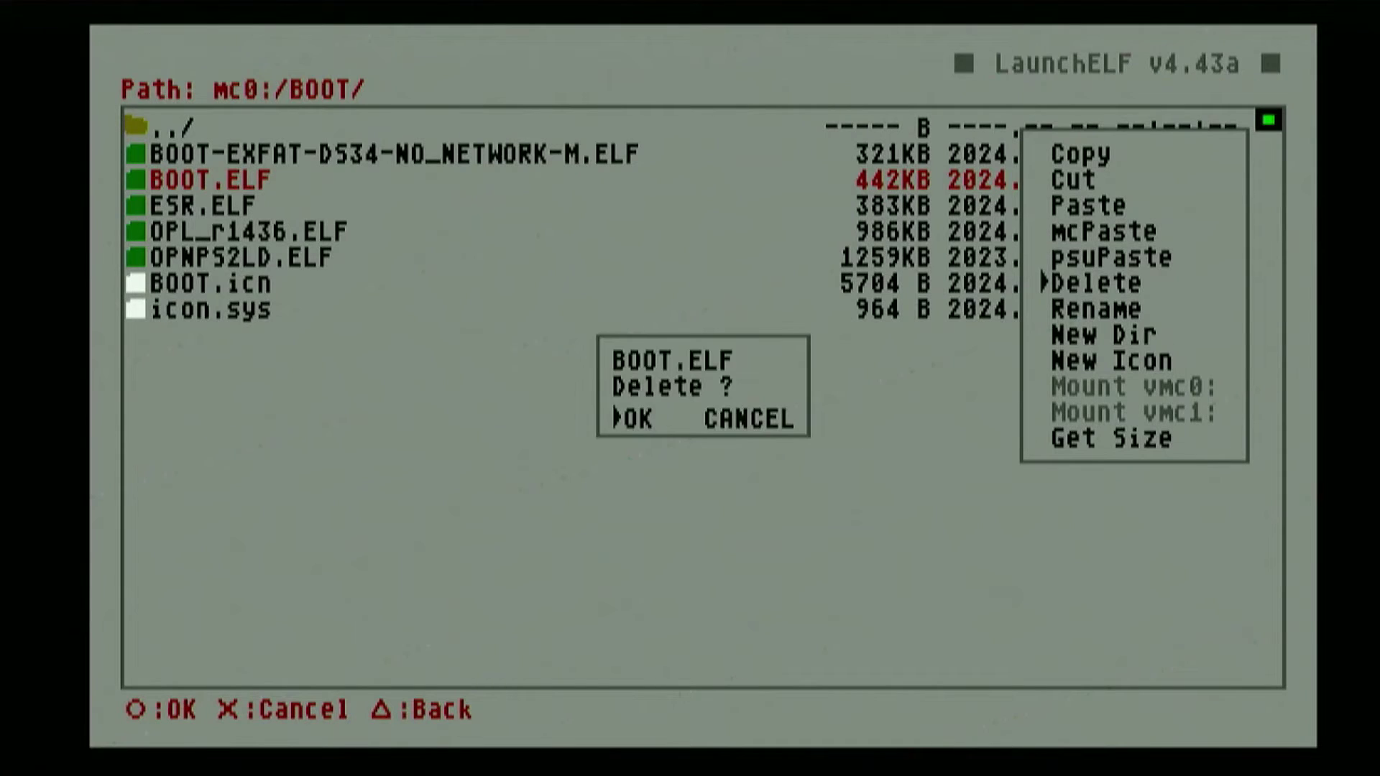
{"action": "key", "text": "Return"}
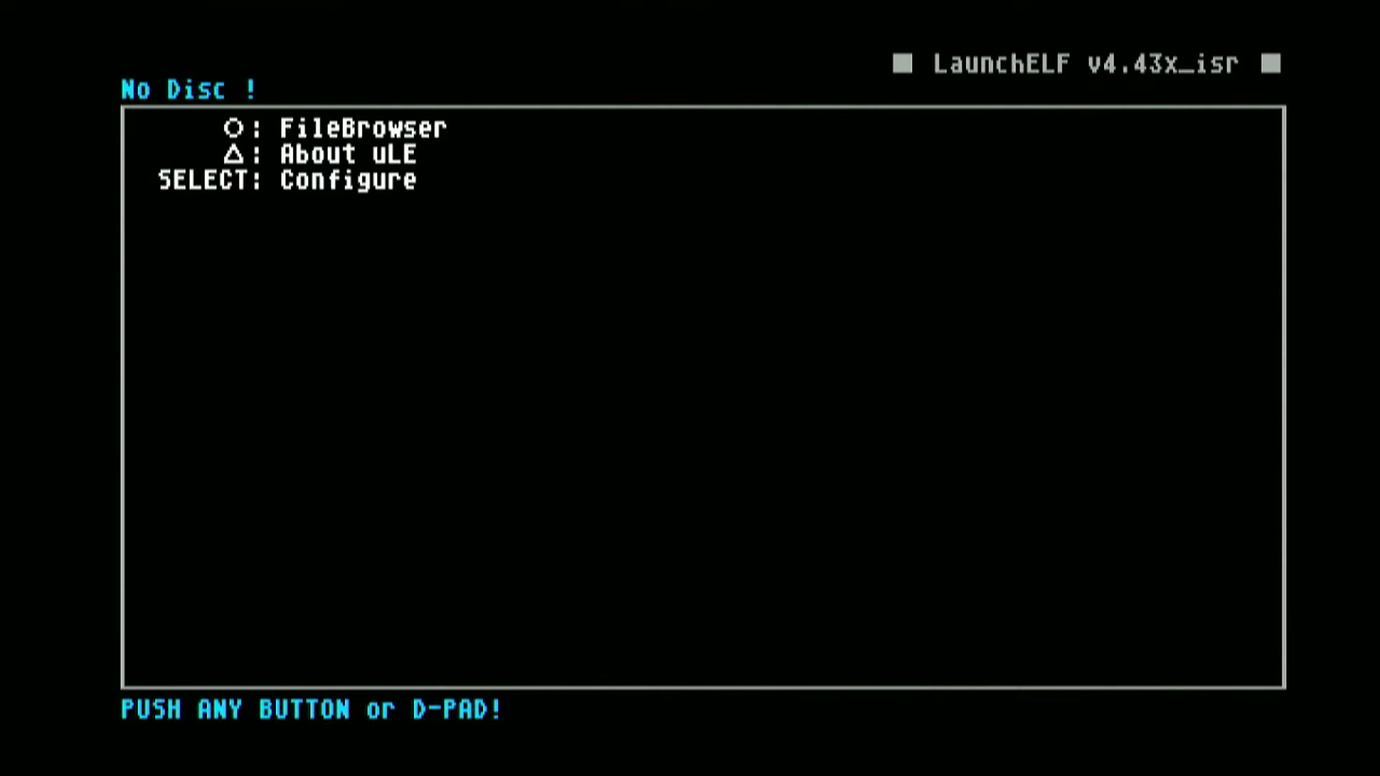
Choose FileBrowser in LaunchELF v4.43x_isr to show the mc0, mass1 and other devices
{"action": "key", "text": "Down"}
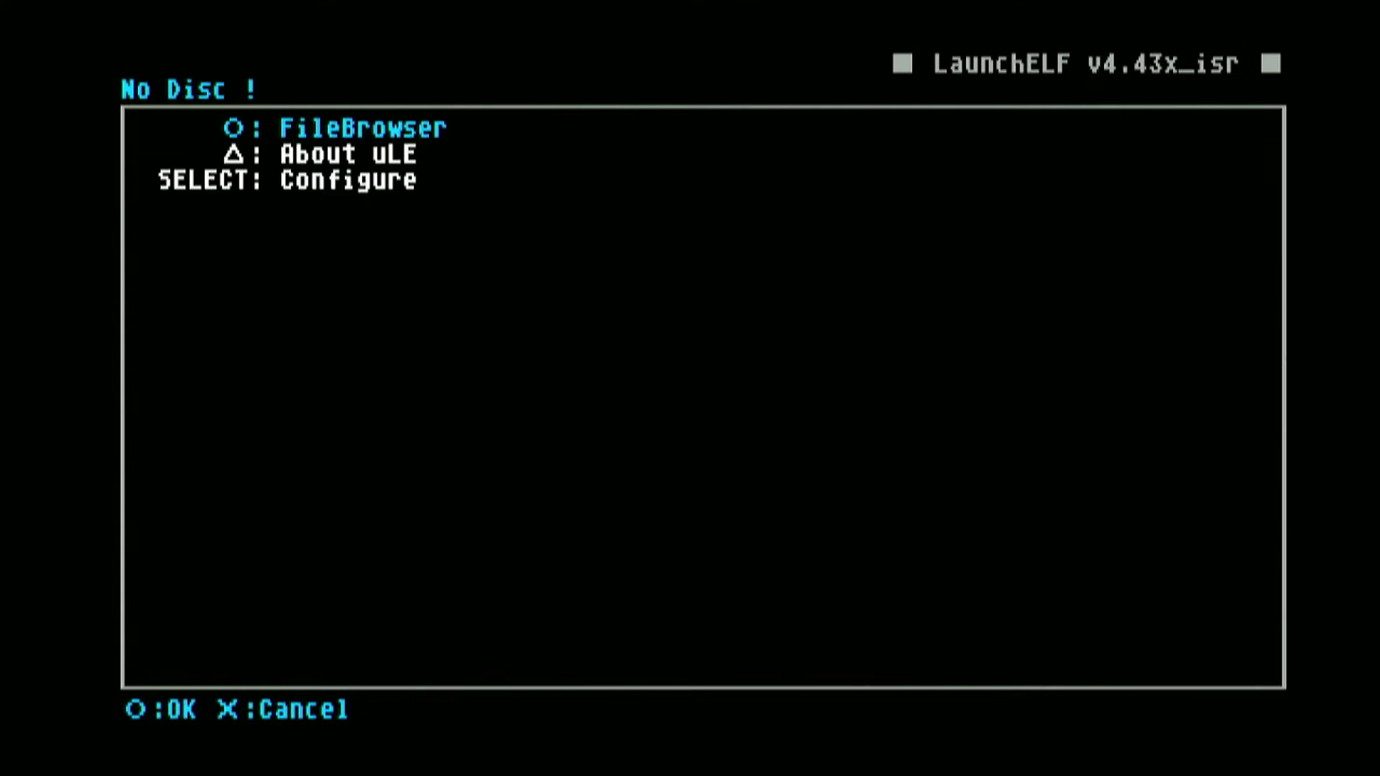
{"action": "key", "text": "Return"}
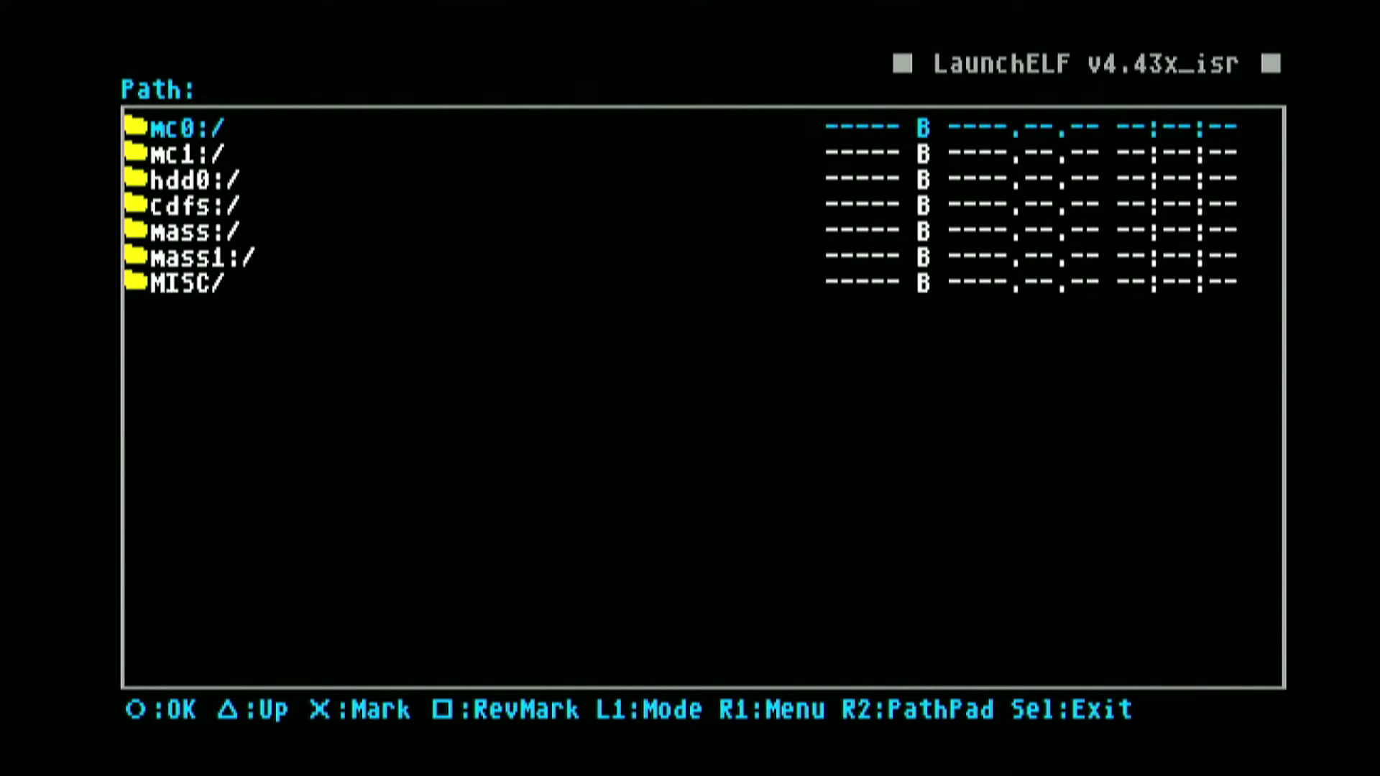
Open mass1:/DVD/ on the exFAT drive to confirm the Valkyrie Profile 2 ISO is there
{"action": "key", "text": "Down"}
{"action": "key", "text": "Down"}
{"action": "key", "text": "Down"}
{"action": "key", "text": "Down"}
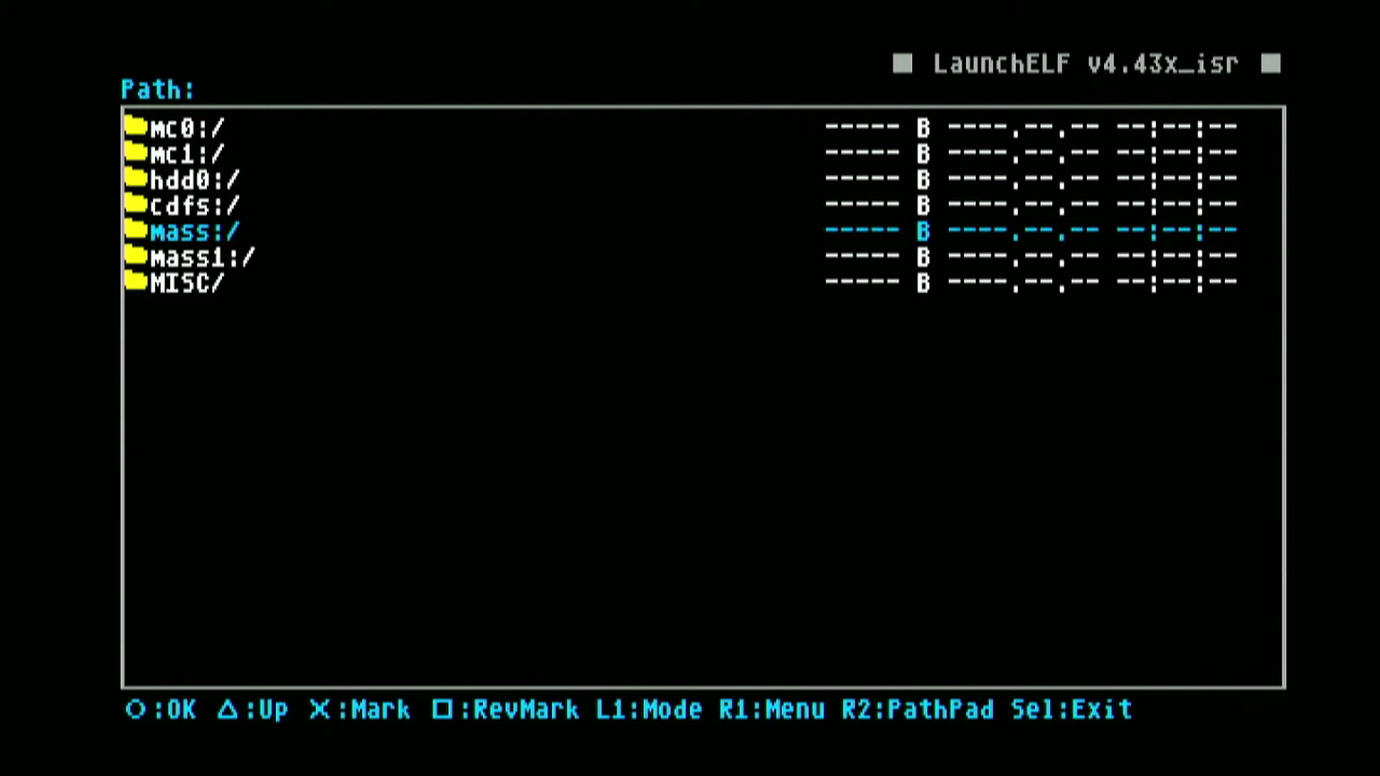
{"action": "key", "text": "Down"}
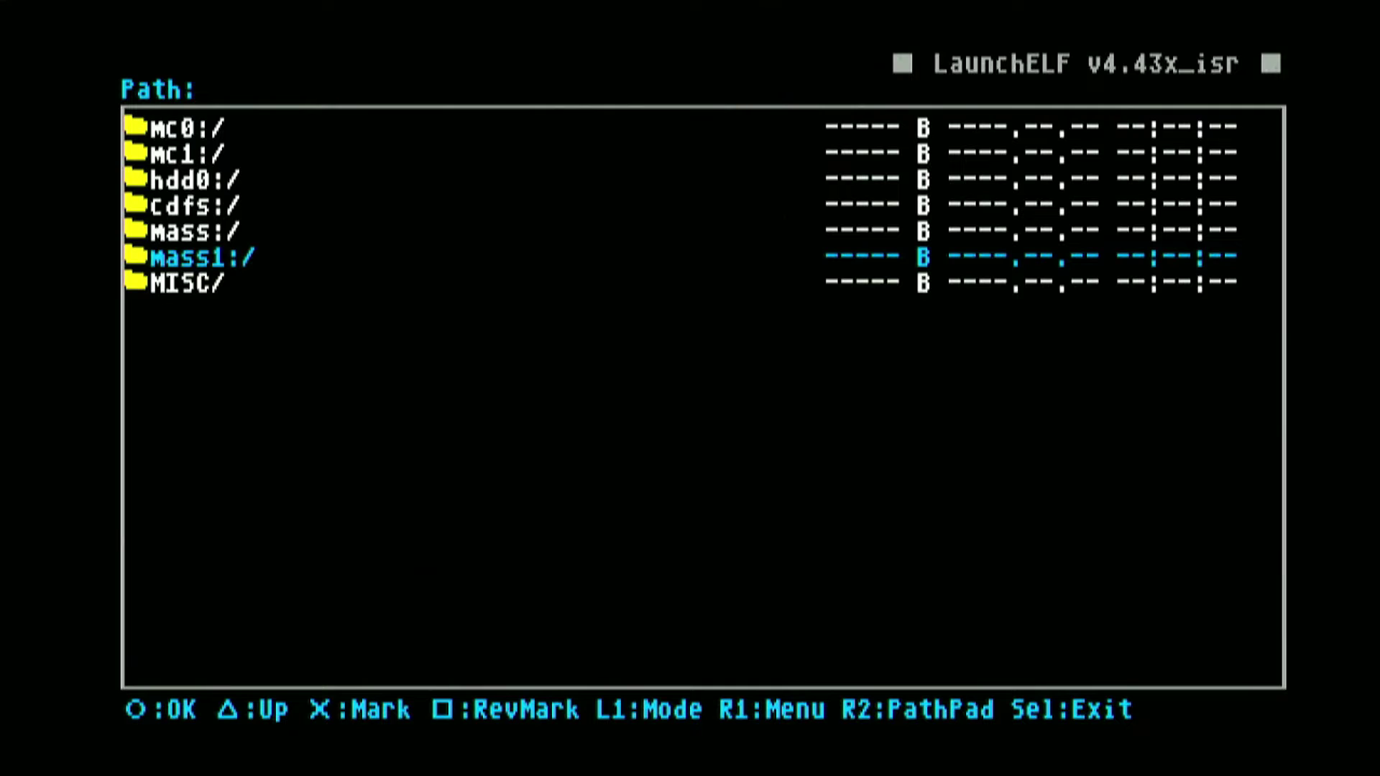
{"action": "key", "text": "Return"}
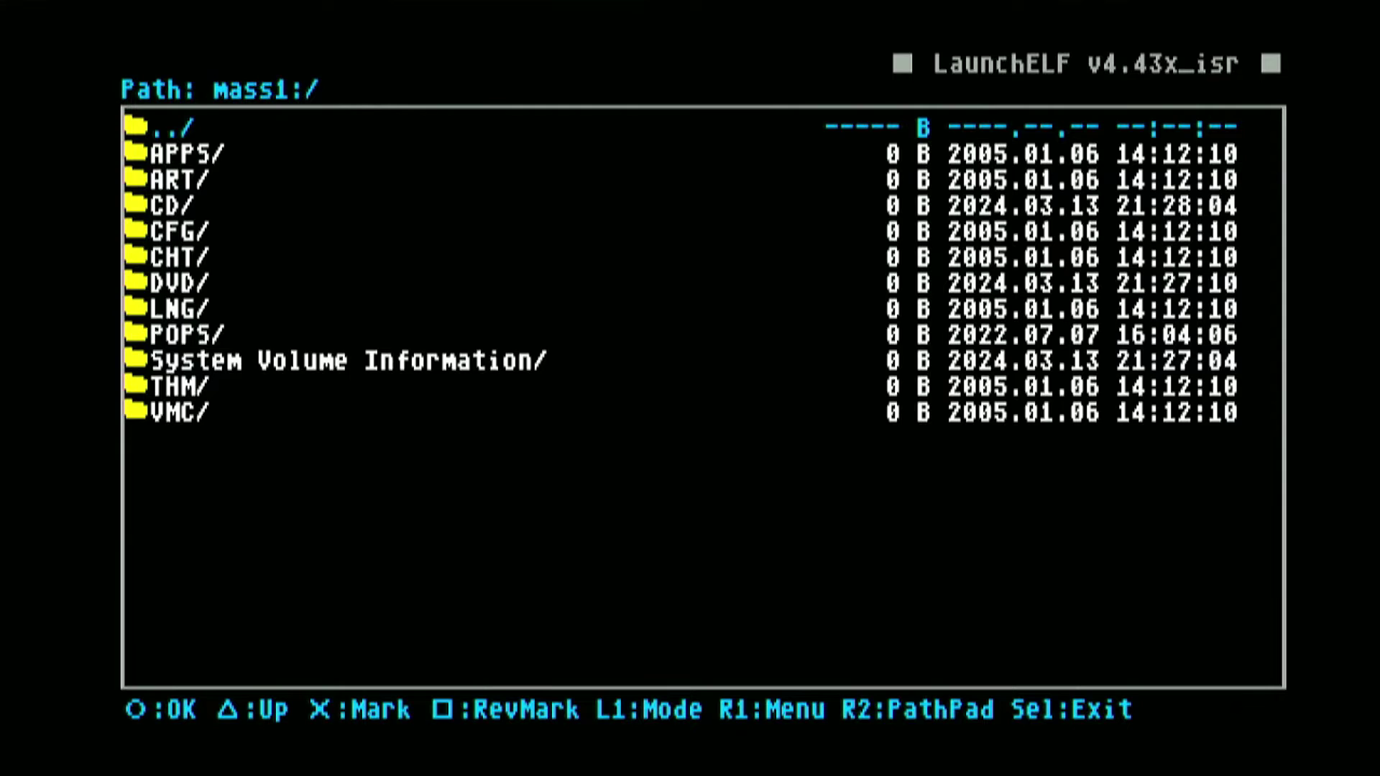
{"action": "key", "text": "Down"}
{"action": "key", "text": "Down"}
{"action": "key", "text": "Down"}
{"action": "key", "text": "Down"}
{"action": "key", "text": "Down"}
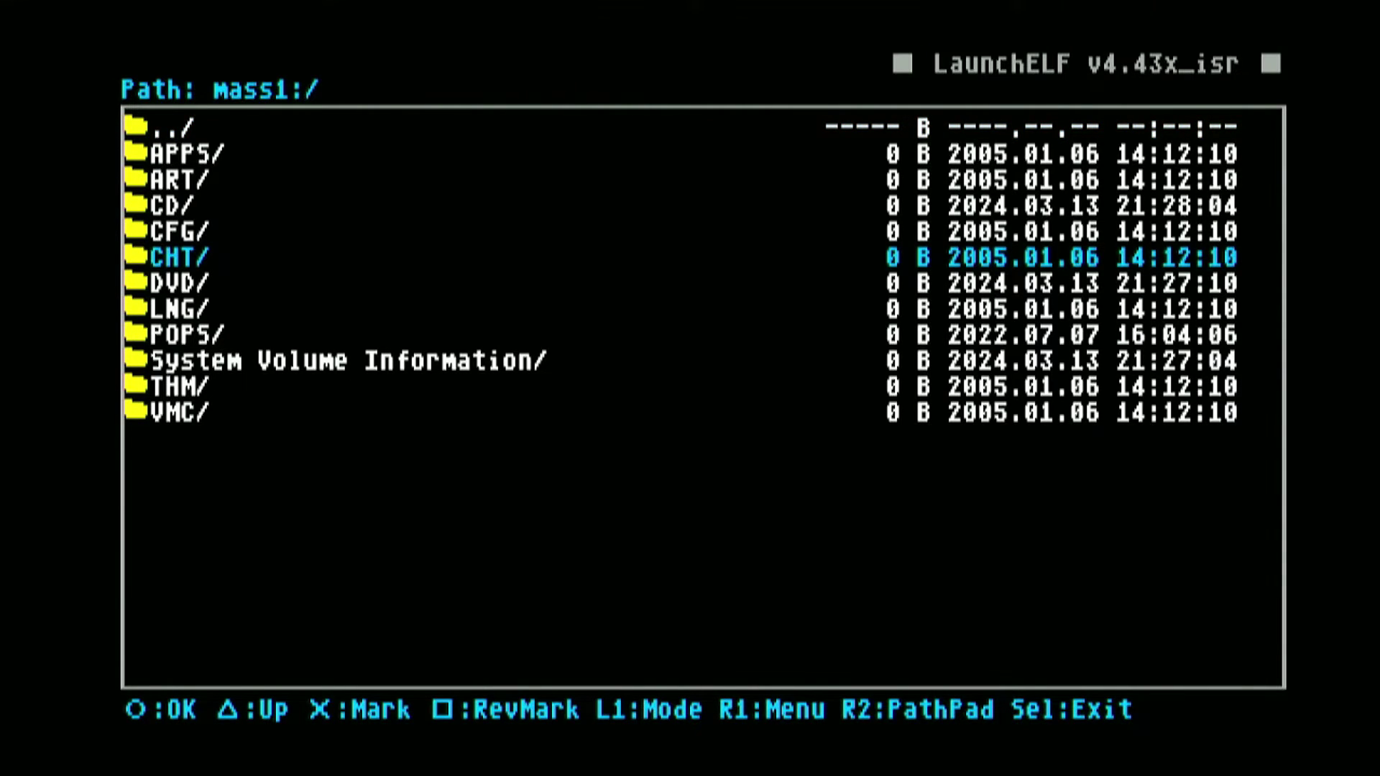
{"action": "key", "text": "Down"}
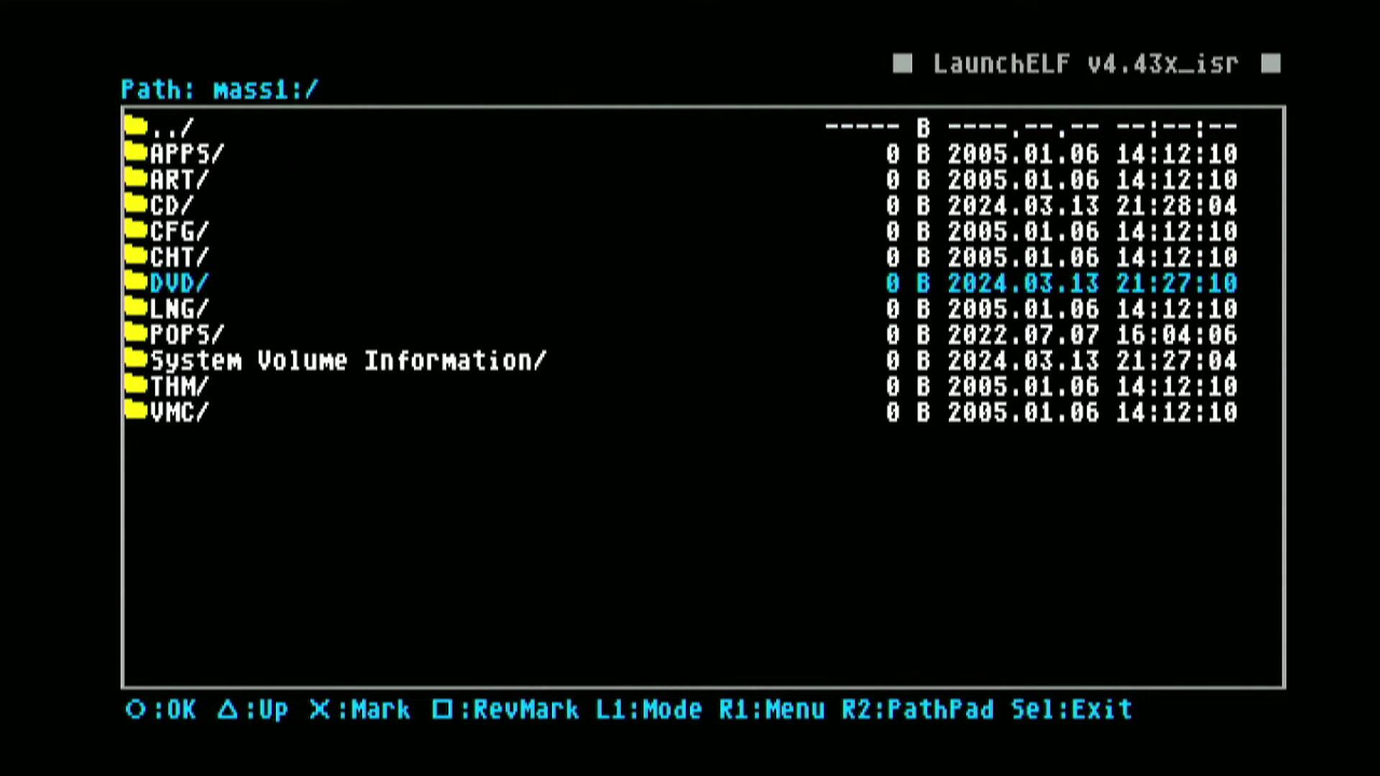
{"action": "key", "text": "Return"}
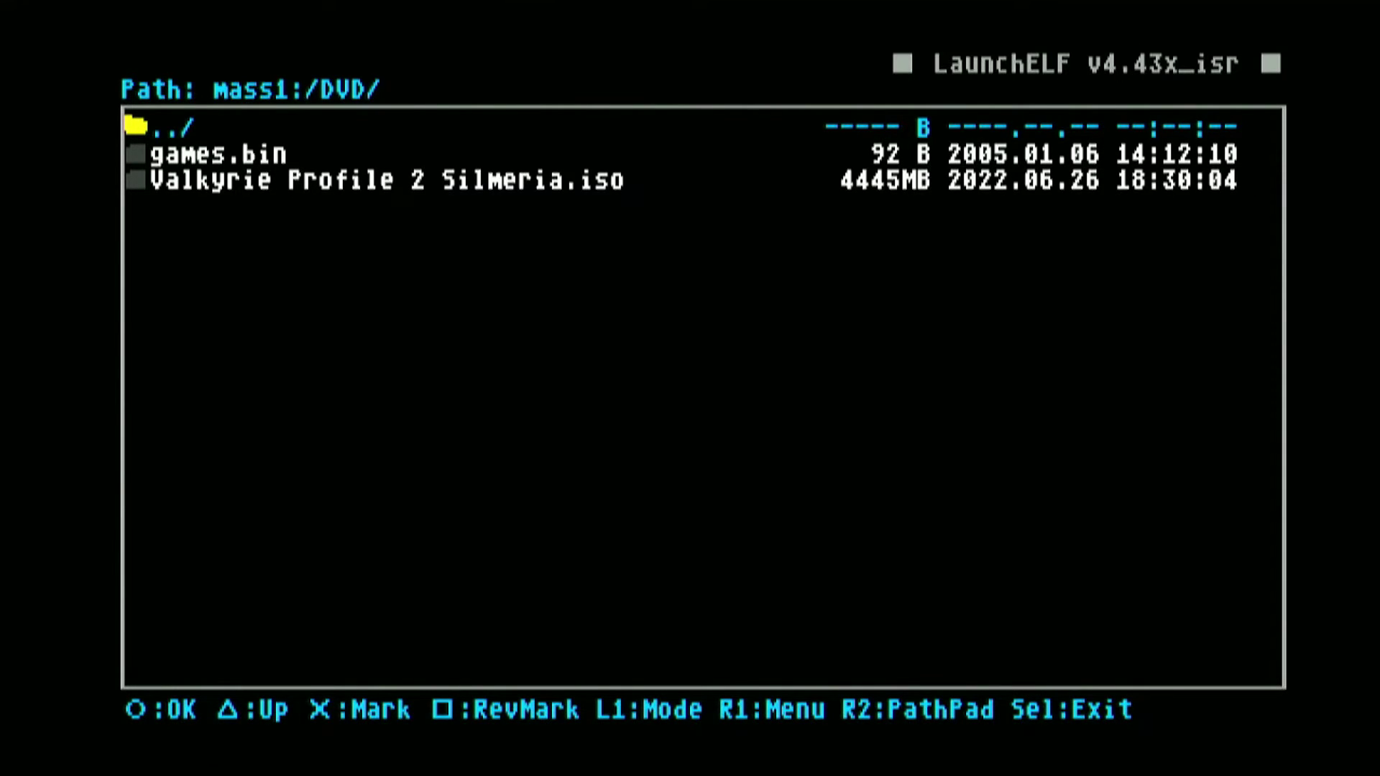
Go back to the device list, open mc0:/BOOT/ and highlight OPNPS2LD.ELF
{"action": "key", "text": "Return"}
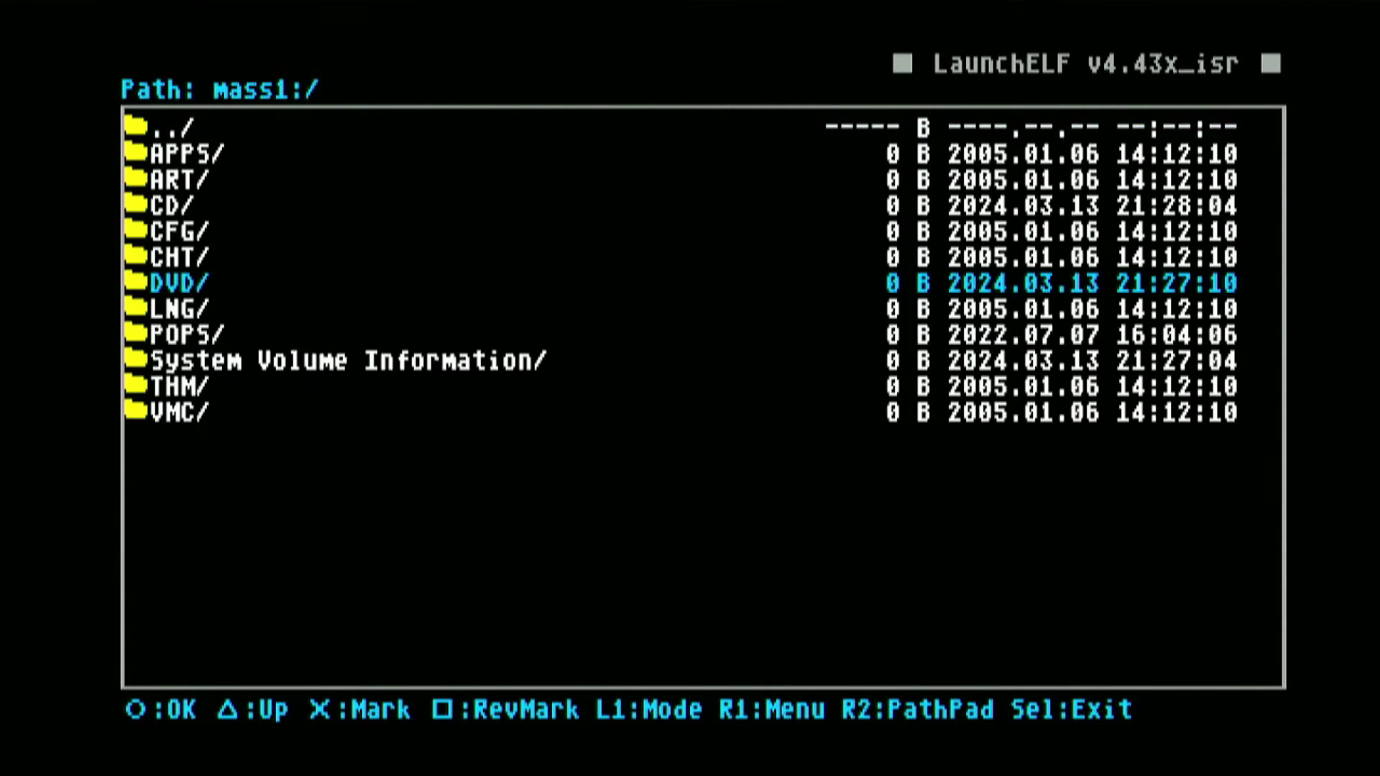
{"action": "key", "text": "Up"}
{"action": "key", "text": "Up"}
{"action": "key", "text": "Up"}
{"action": "key", "text": "Up"}
{"action": "key", "text": "Up"}
{"action": "key", "text": "Up"}
{"action": "key", "text": "Return"}
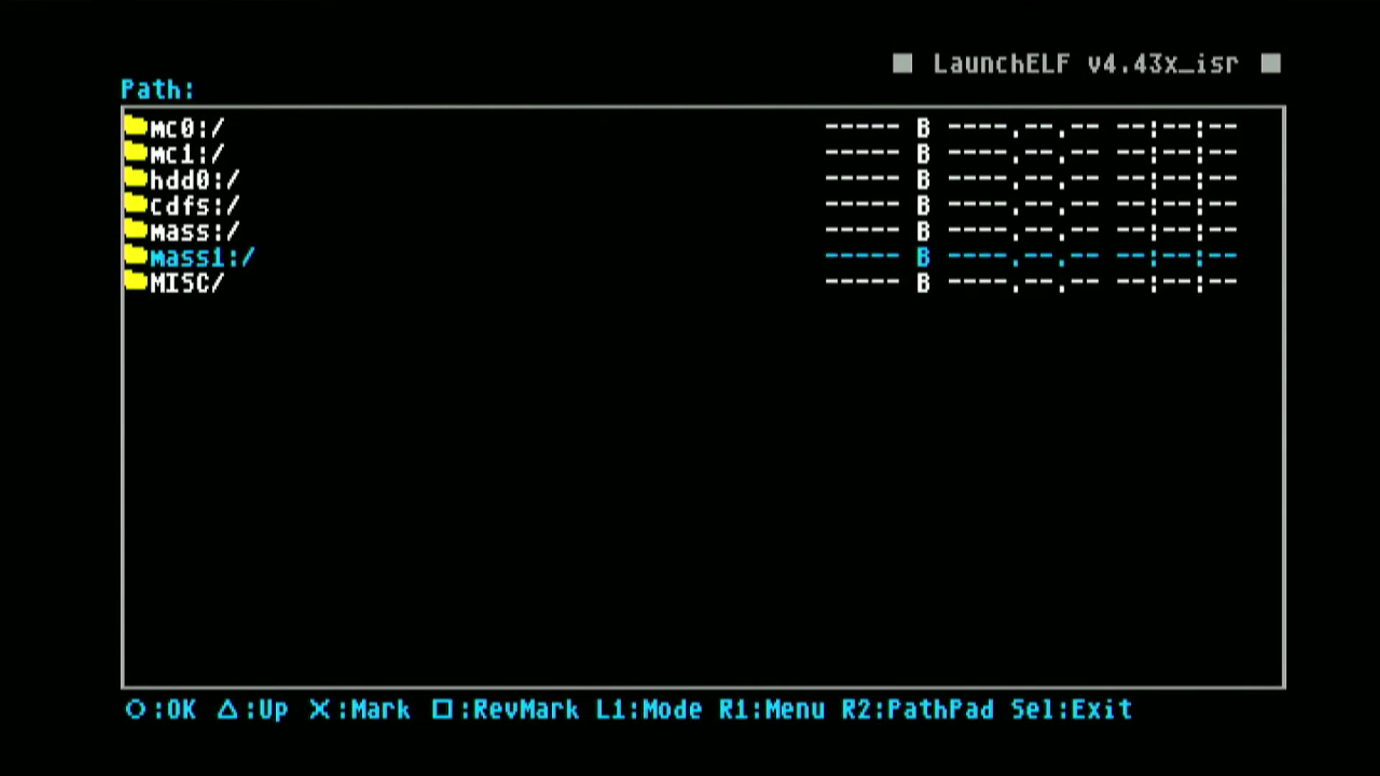
{"action": "key", "text": "Return"}
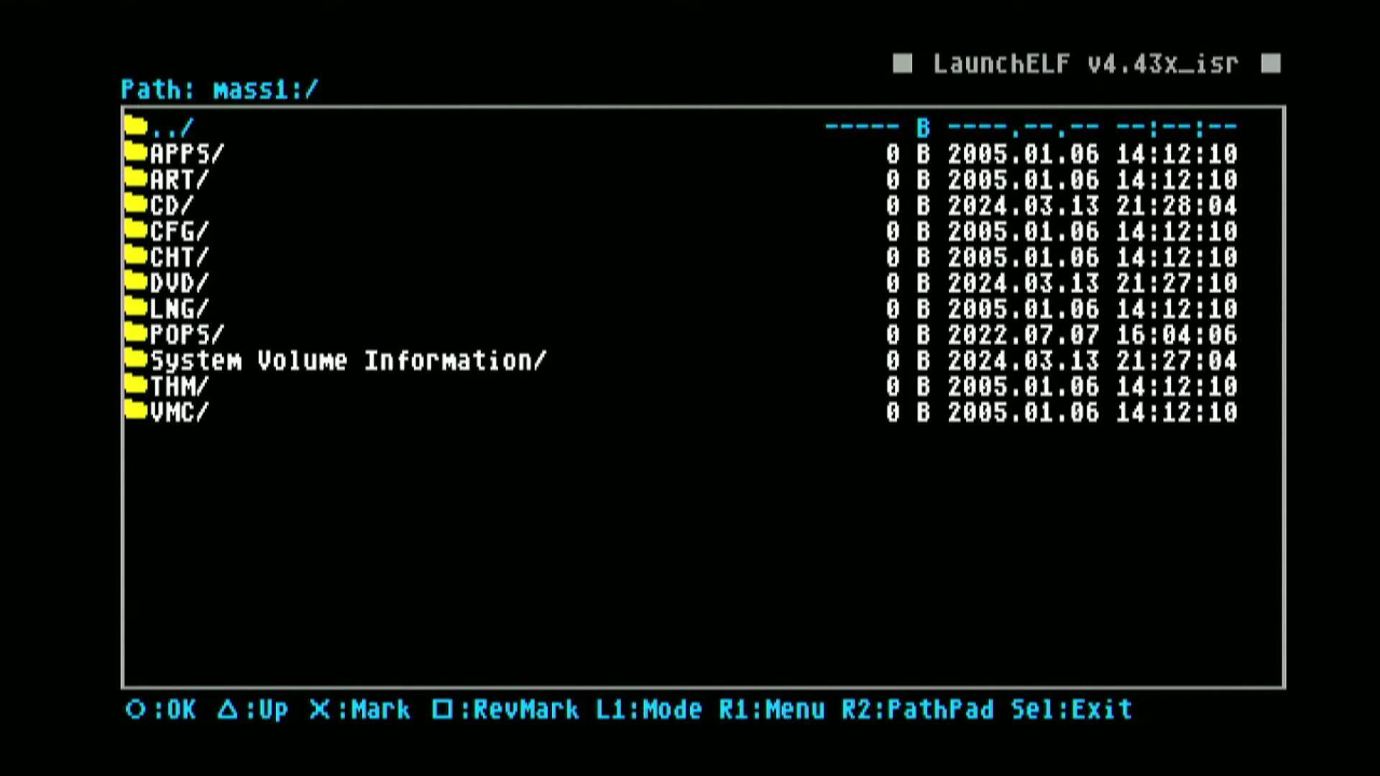
{"action": "key", "text": "Return"}
{"action": "key", "text": "Up"}
{"action": "key", "text": "Up"}
{"action": "key", "text": "Up"}
{"action": "key", "text": "Up"}
{"action": "key", "text": "Up"}
{"action": "key", "text": "Return"}
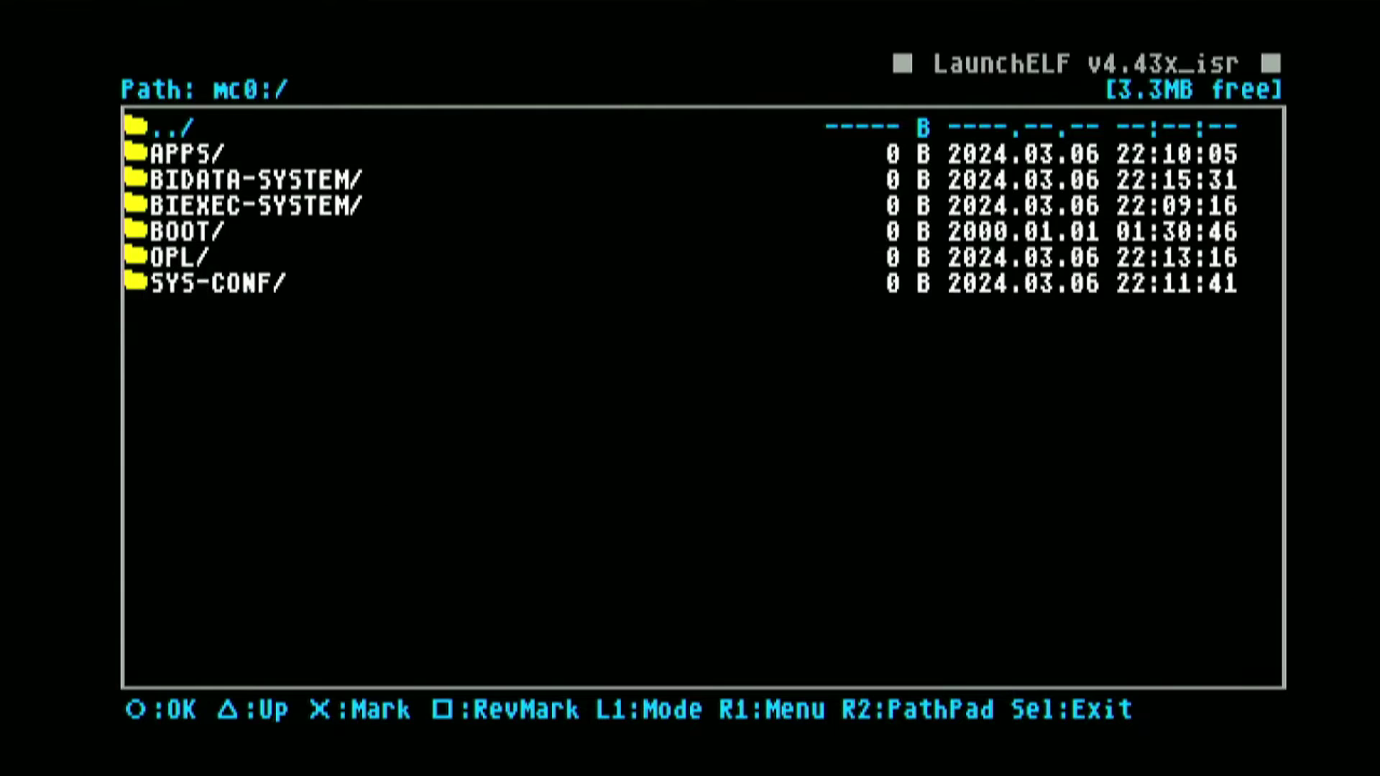
{"action": "key", "text": "Up"}
{"action": "key", "text": "Up"}
{"action": "key", "text": "Up"}
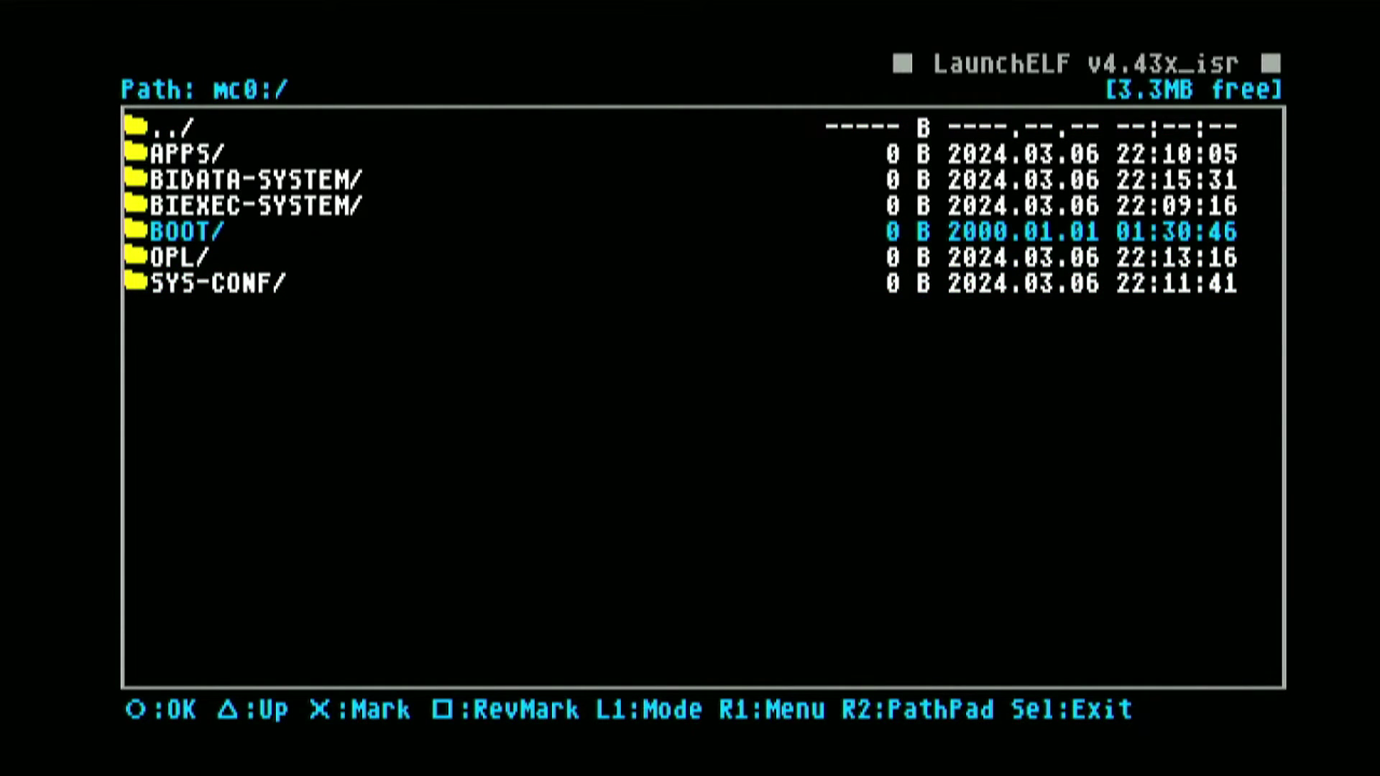
{"action": "key", "text": "Return"}
{"action": "key", "text": "Down"}
{"action": "key", "text": "Down"}
{"action": "key", "text": "Down"}
{"action": "key", "text": "Down"}
Launch OPNPS2LD.ELF and verify BDM Start Mode is Auto in OPL's settings
{"action": "key", "text": "Return"}
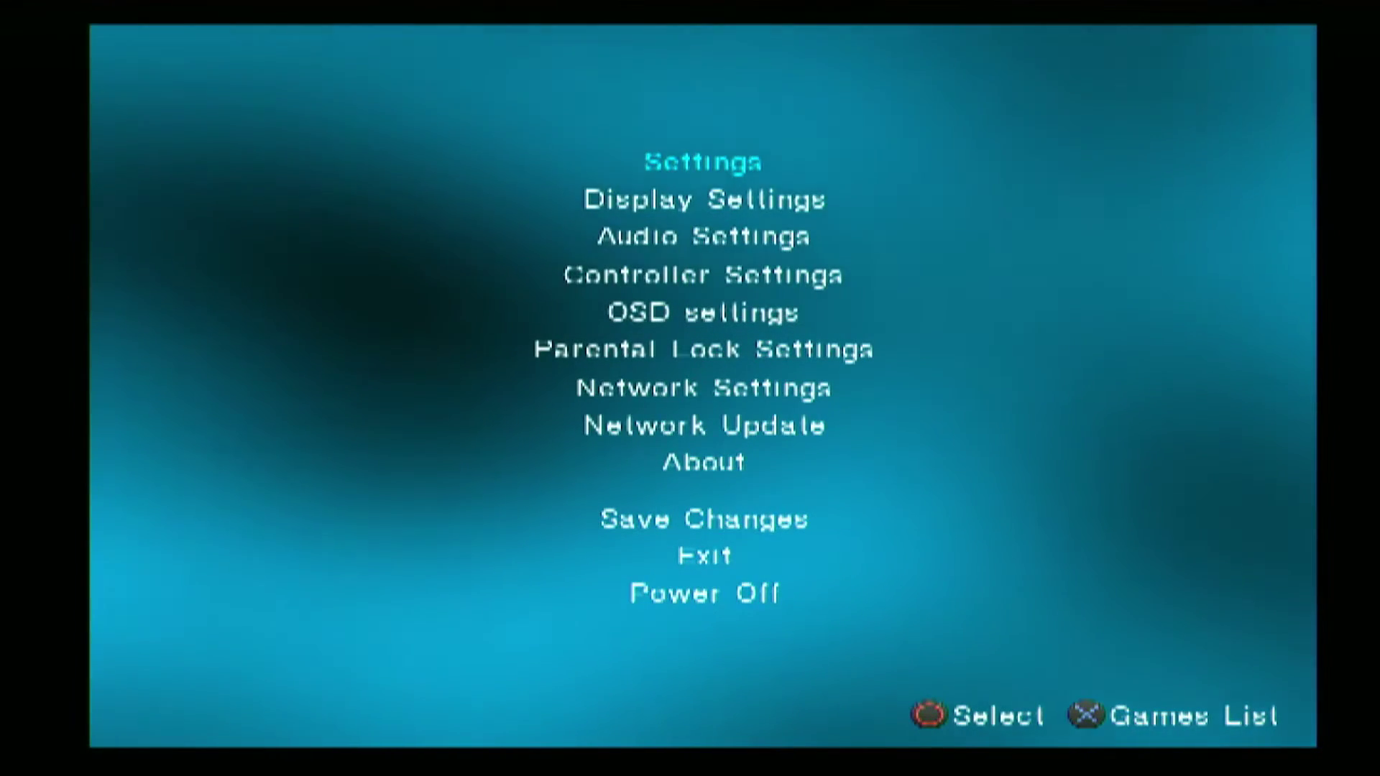
{"action": "key", "text": "Return"}
{"action": "key", "text": "Down"}
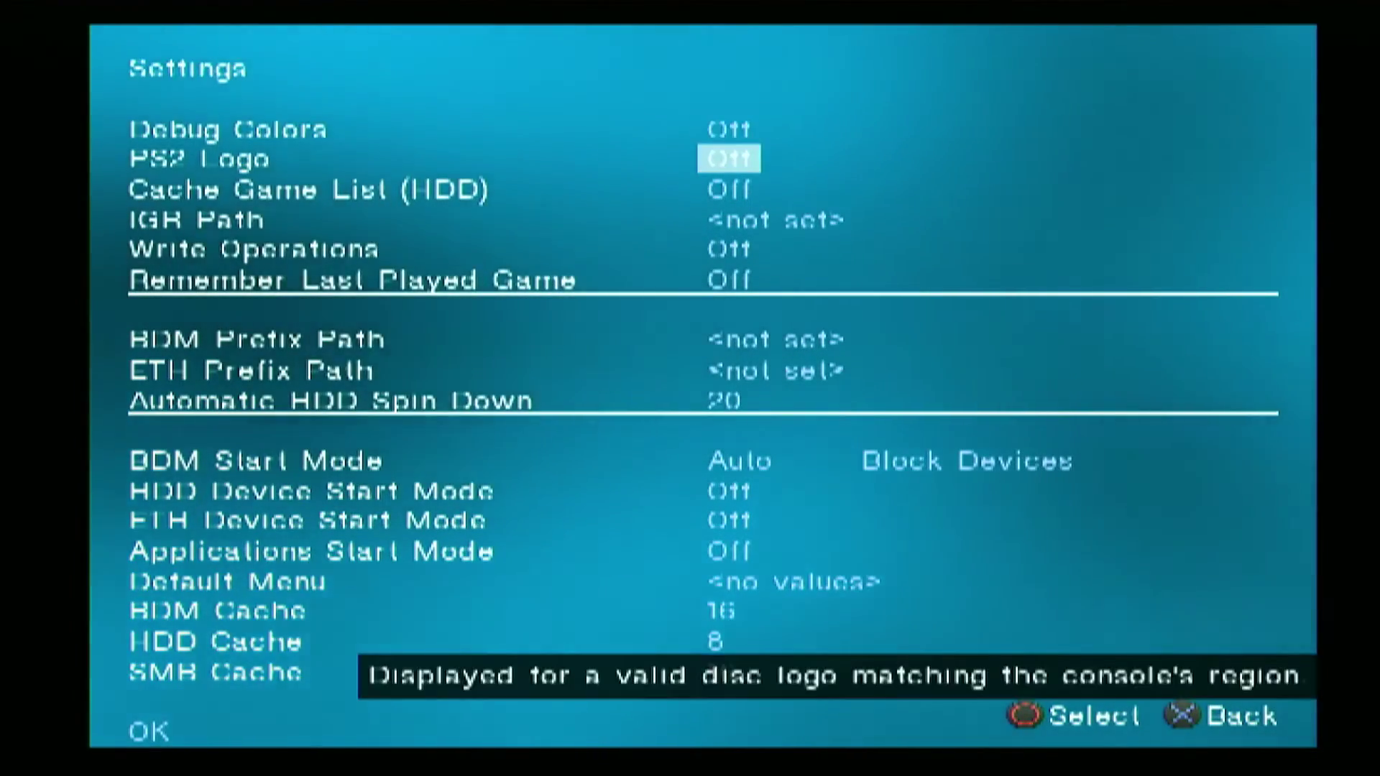
{"action": "key", "text": "Down"}
{"action": "key", "text": "Down"}
{"action": "key", "text": "Down"}
{"action": "key", "text": "Down"}
{"action": "key", "text": "Down"}
{"action": "key", "text": "Down"}
{"action": "key", "text": "Down"}
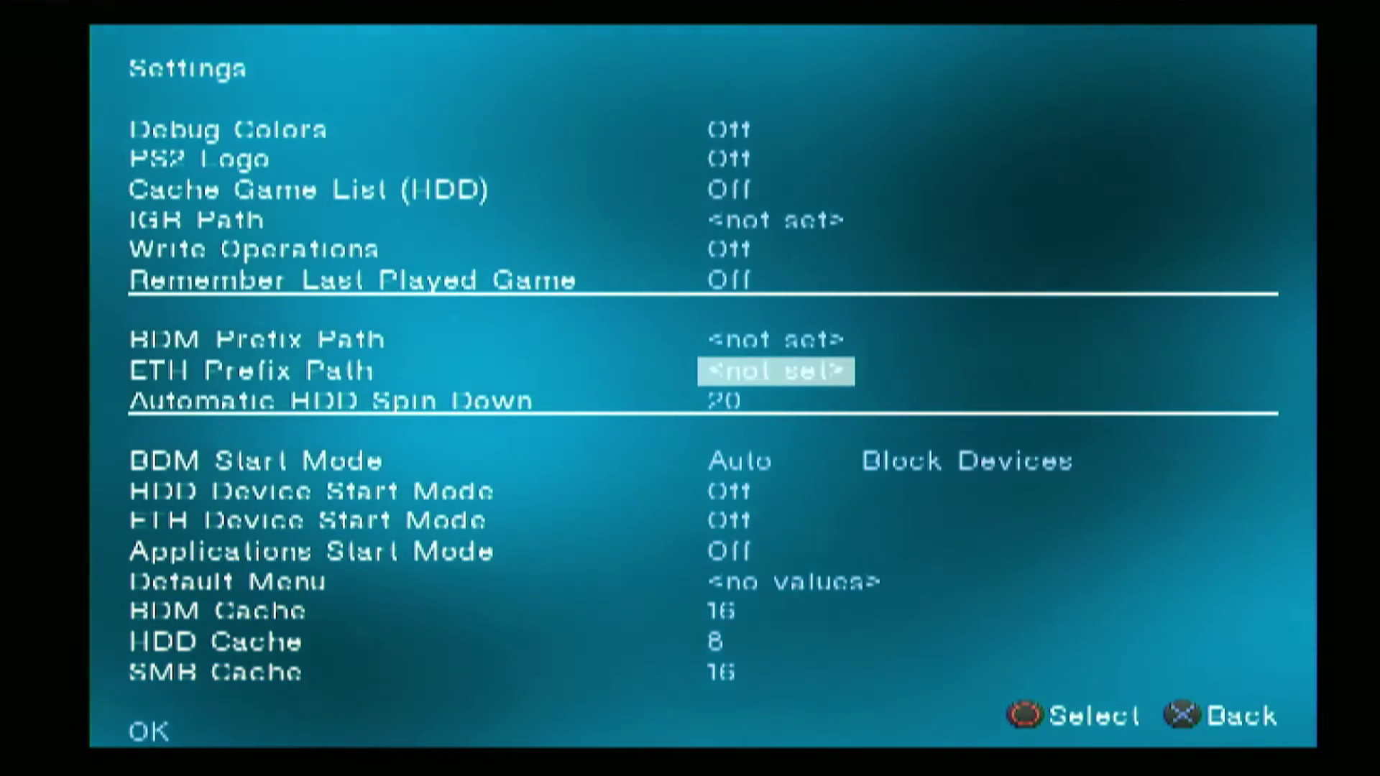
{"action": "key", "text": "Down"}
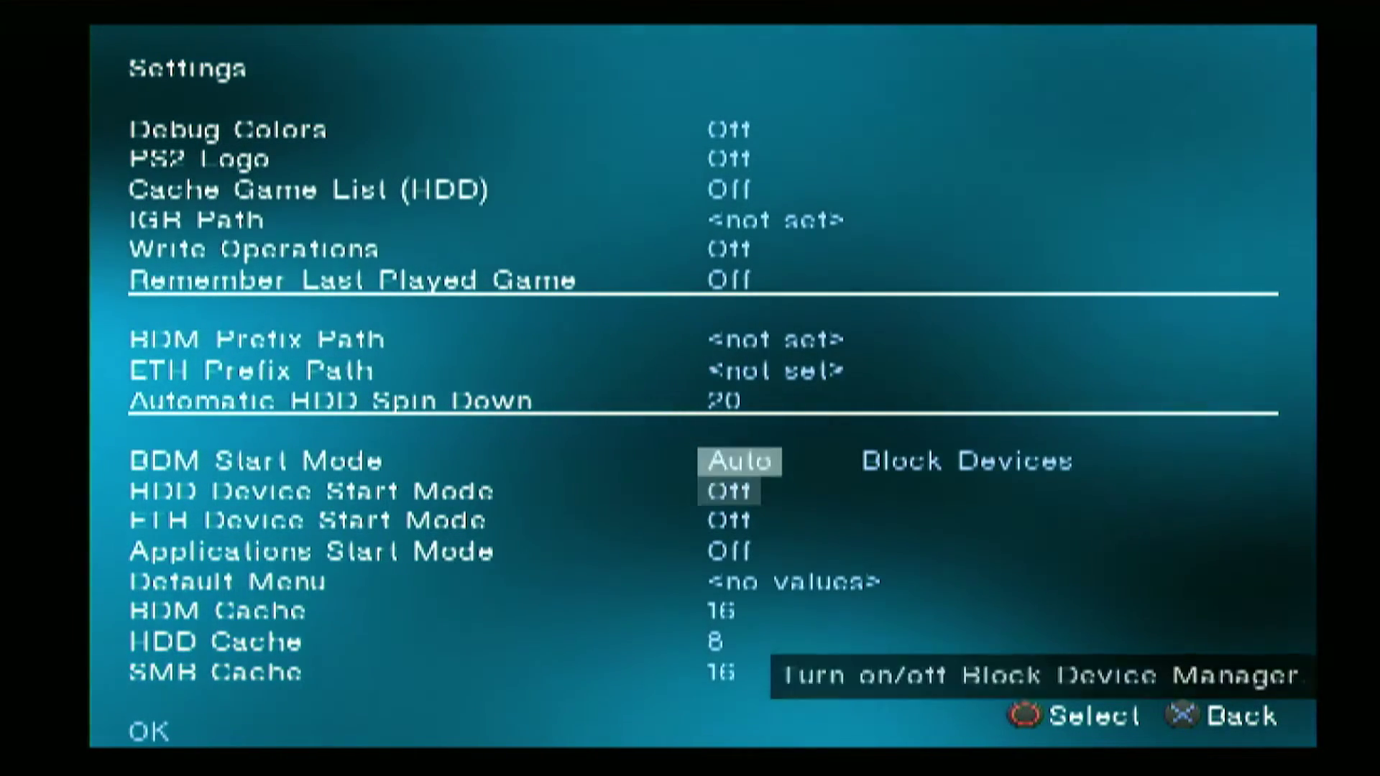
{"action": "key", "text": "Down"}
Accept the settings and use Save Changes to store them on the memory card
{"action": "key", "text": "Down"}
{"action": "key", "text": "Down"}
{"action": "key", "text": "Down"}
{"action": "key", "text": "Down"}
{"action": "key", "text": "Down"}
{"action": "key", "text": "Down"}
{"action": "key", "text": "Down"}
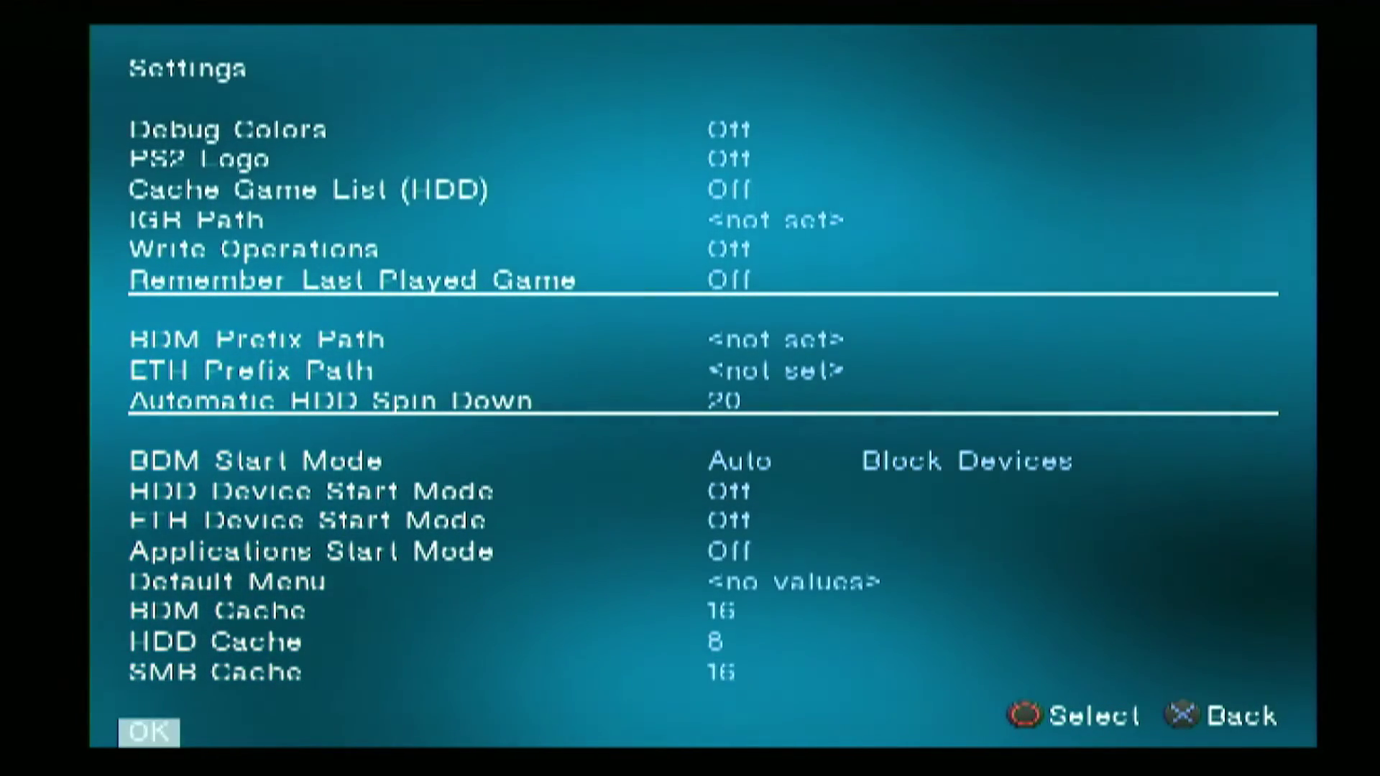
{"action": "key", "text": "Return"}
{"action": "key", "text": "Down"}
{"action": "key", "text": "Down"}
{"action": "key", "text": "Down"}
{"action": "key", "text": "Down"}
{"action": "key", "text": "Down"}
{"action": "key", "text": "Down"}
{"action": "key", "text": "Down"}
{"action": "key", "text": "Down"}
{"action": "key", "text": "Down"}
{"action": "key", "text": "Return"}
{"action": "key", "text": "Escape"}
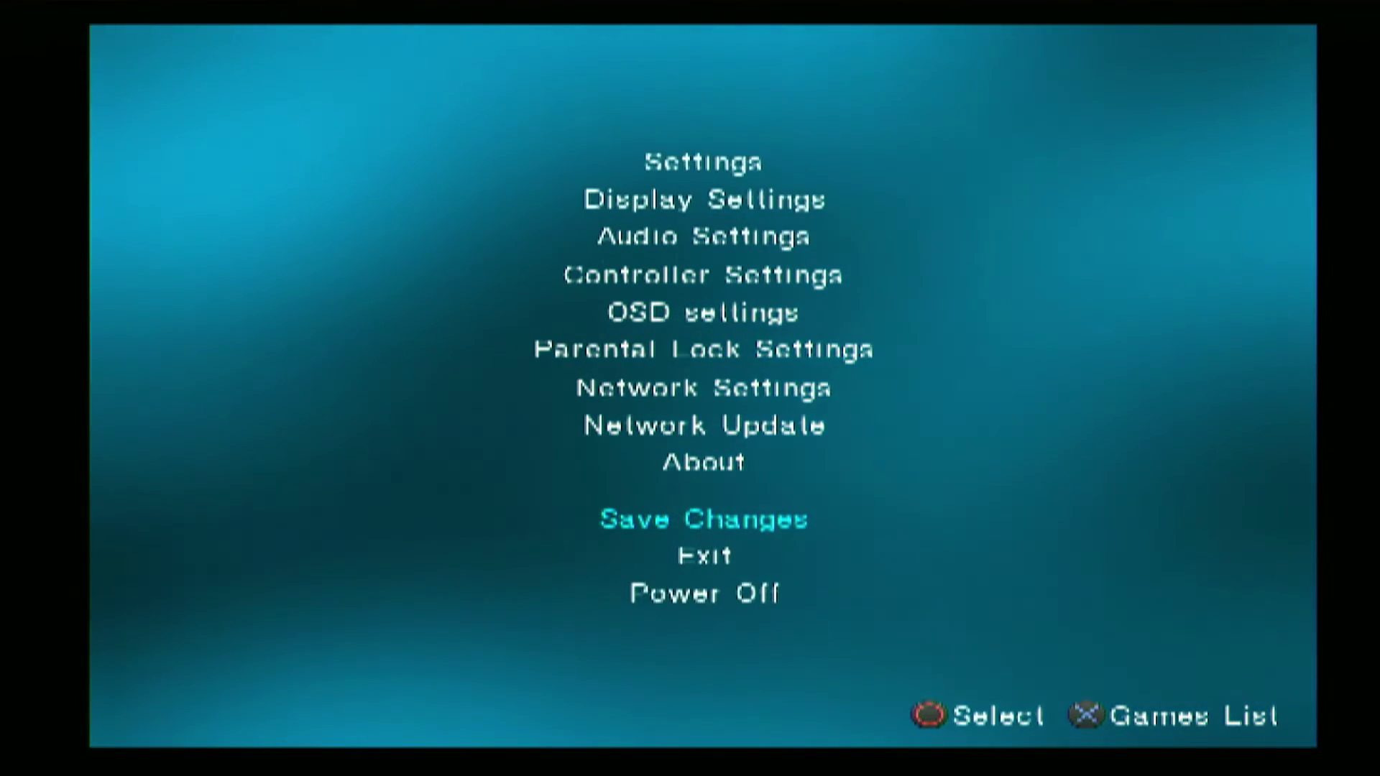
Switch to the USB Games list and scroll down to Tekken Tag Tournament
{"action": "key", "text": "Escape"}
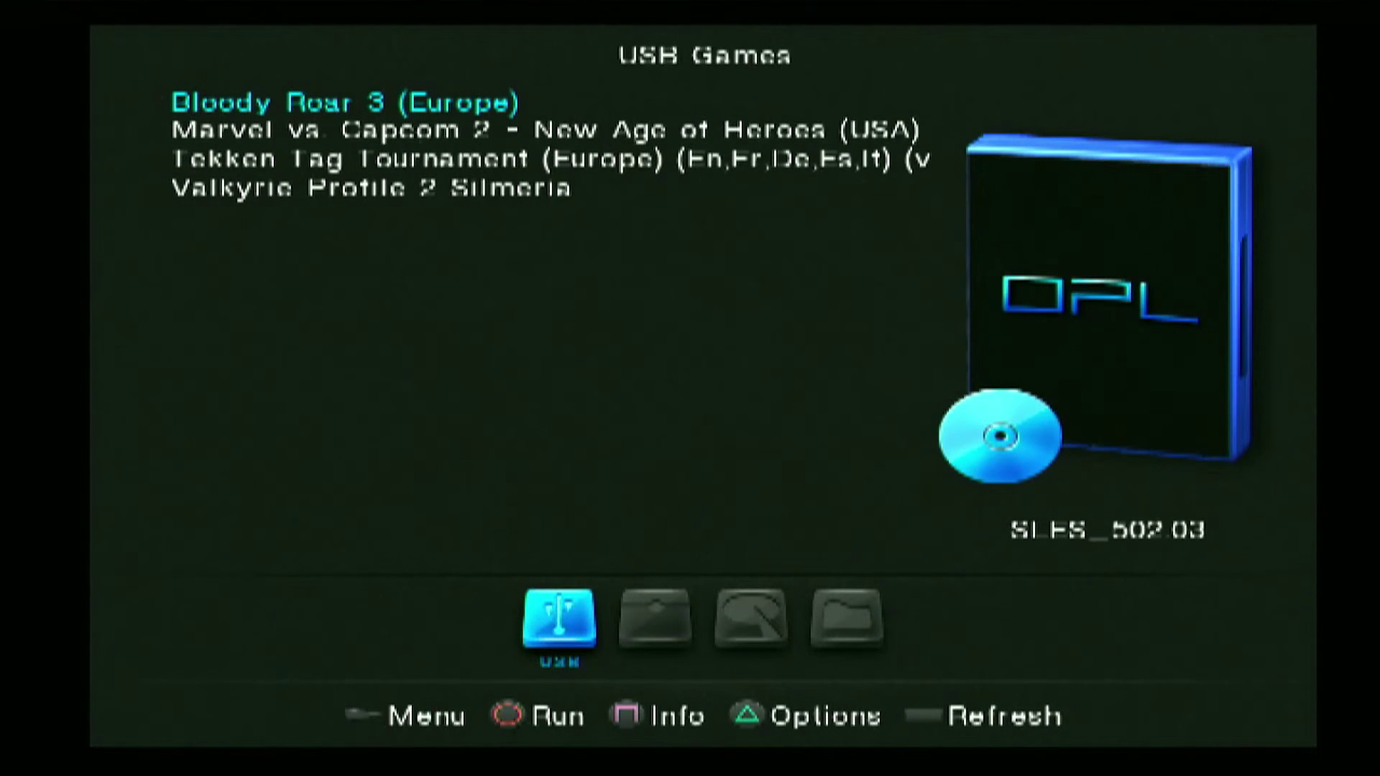
{"action": "key", "text": "Down"}
{"action": "key", "text": "Down"}
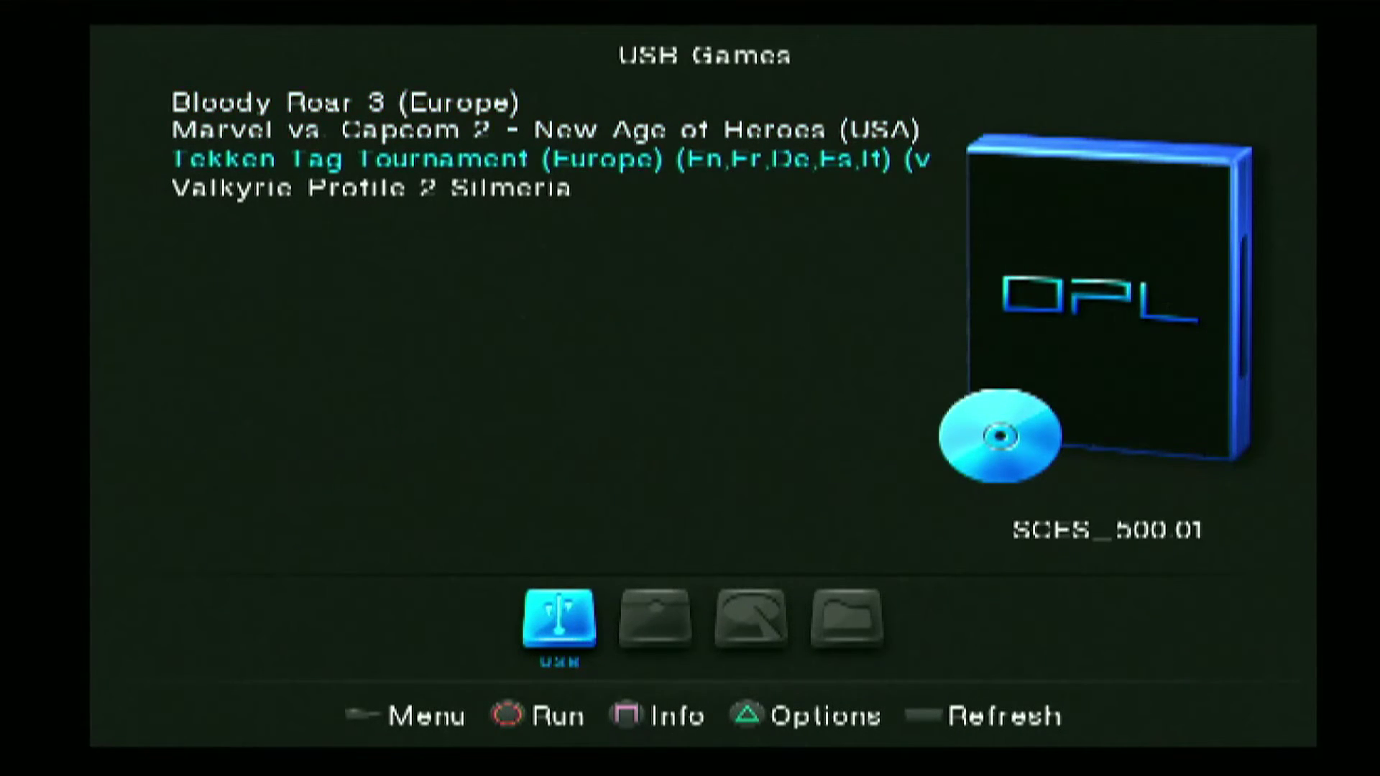
{"action": "key", "text": "Down"}
Run Valkyrie Profile 2 Silmeria from the USB Games list
{"action": "key", "text": "Return"}
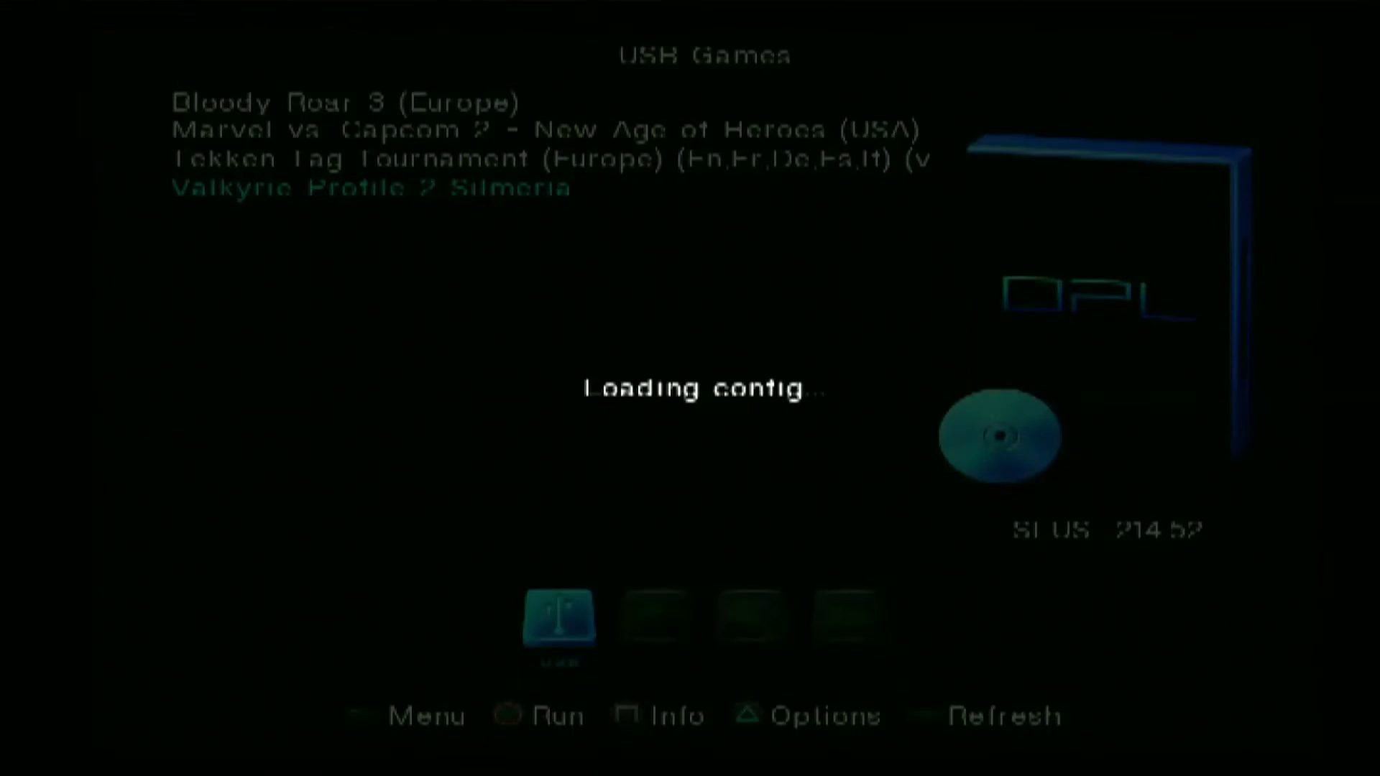